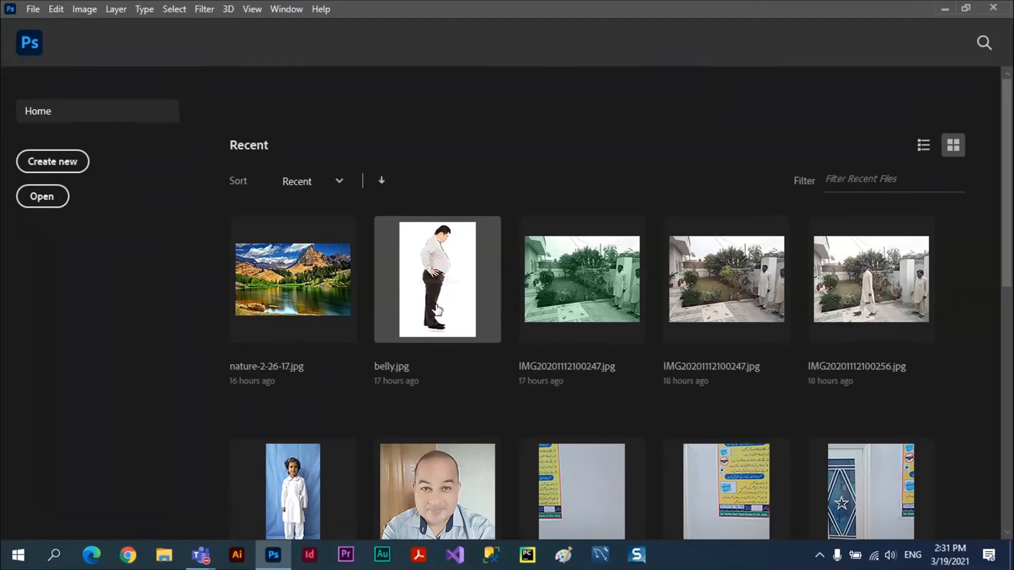
Step: Open the recent file belly.jpg, switch to the Essentials workspace and dismiss the preset syncing tip
left_click(437, 310)
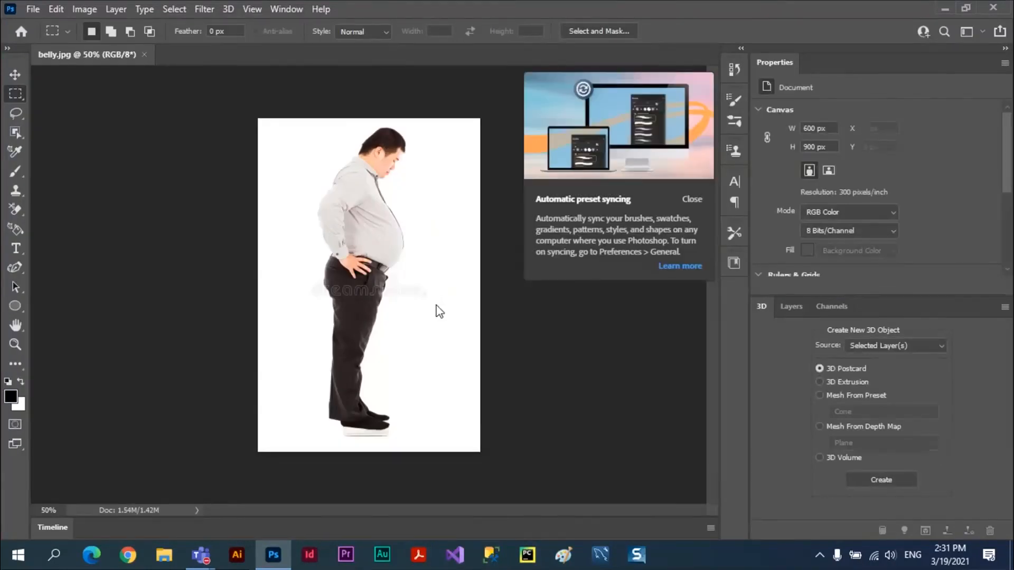
left_click(981, 31)
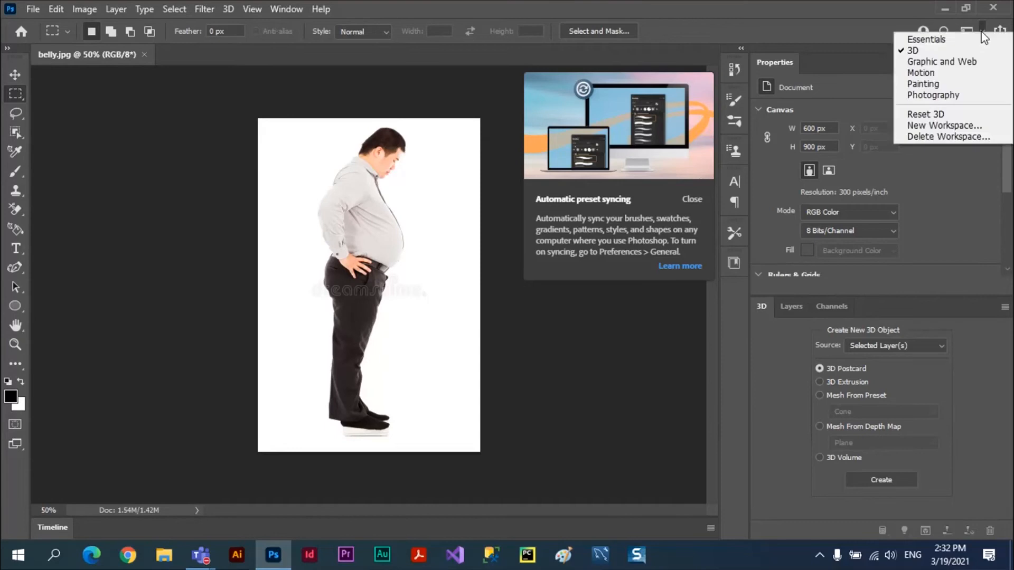
left_click(938, 40)
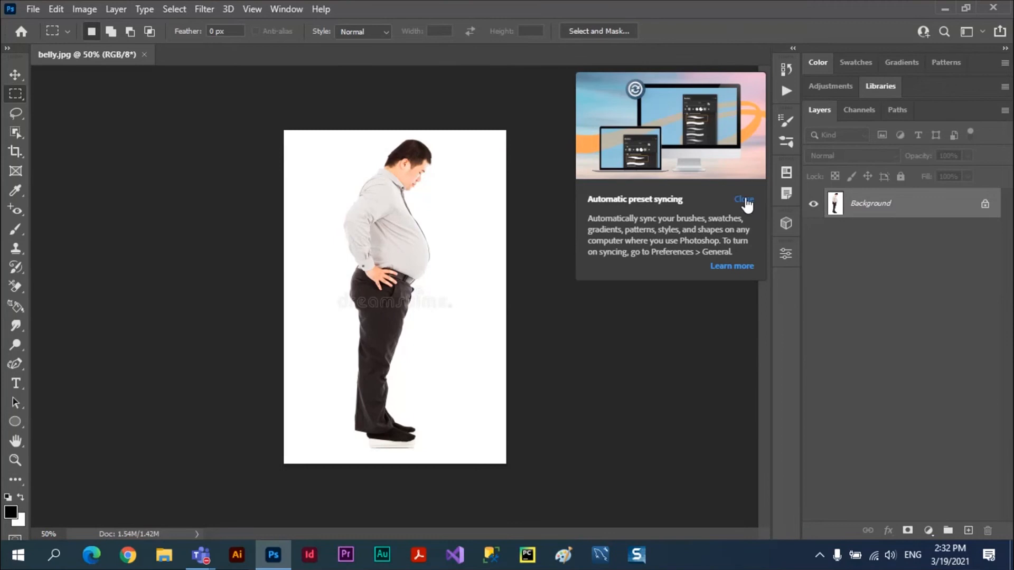
left_click(745, 200)
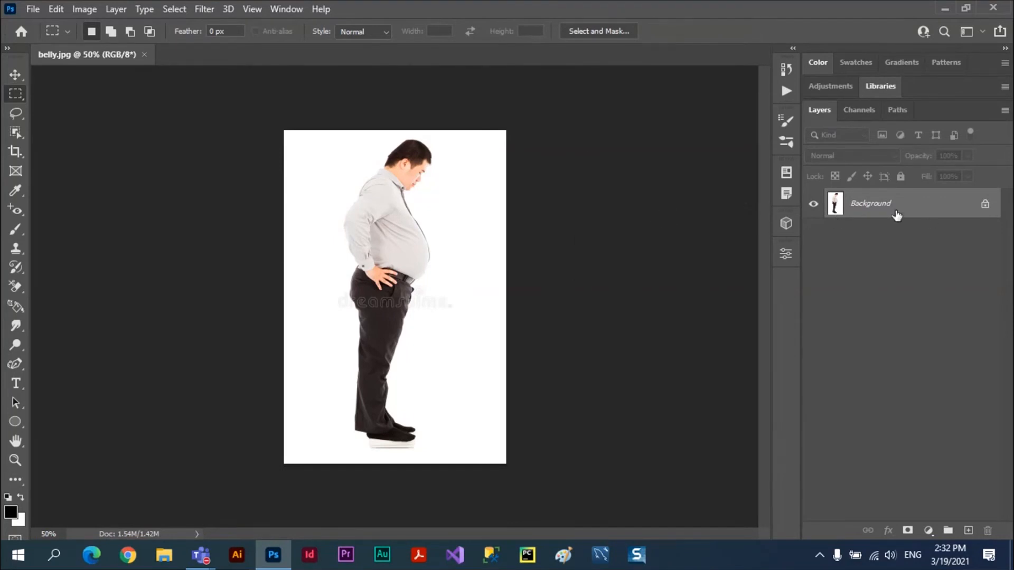
Step: Convert the Background into the regular layer Layer 0 and copy the automatically selected subject onto its own layer
double_click(944, 211)
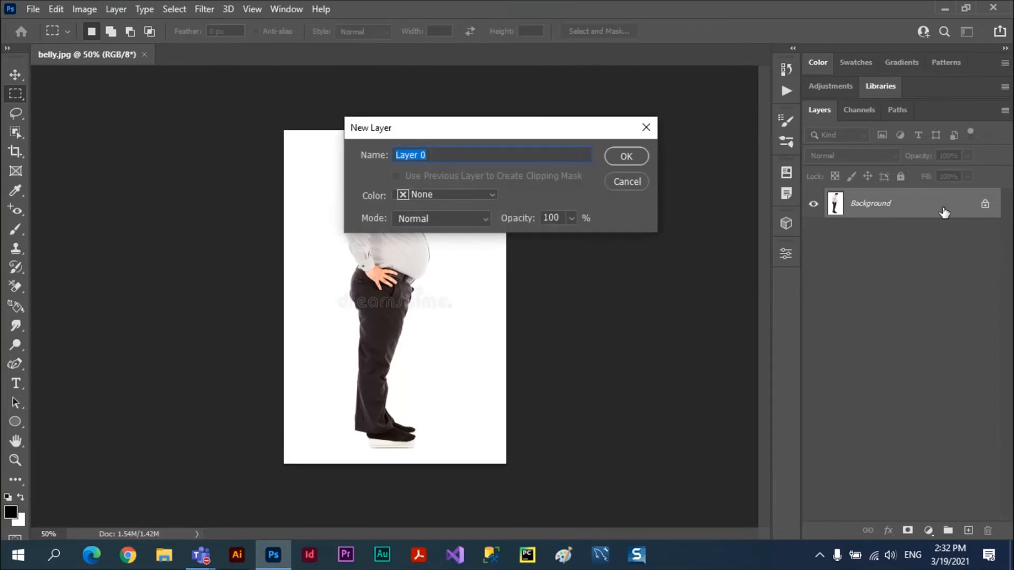
left_click(633, 155)
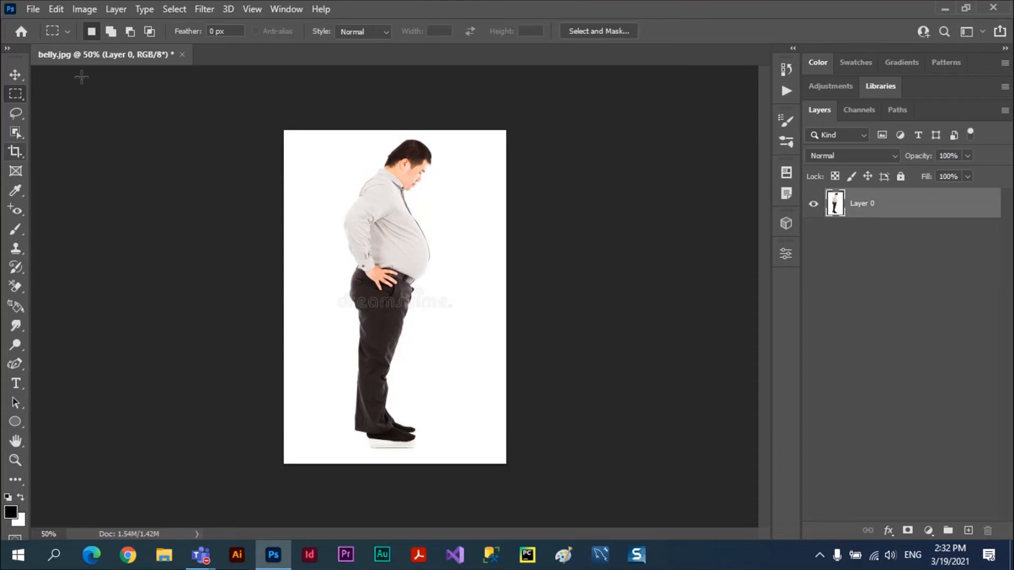
left_click(173, 10)
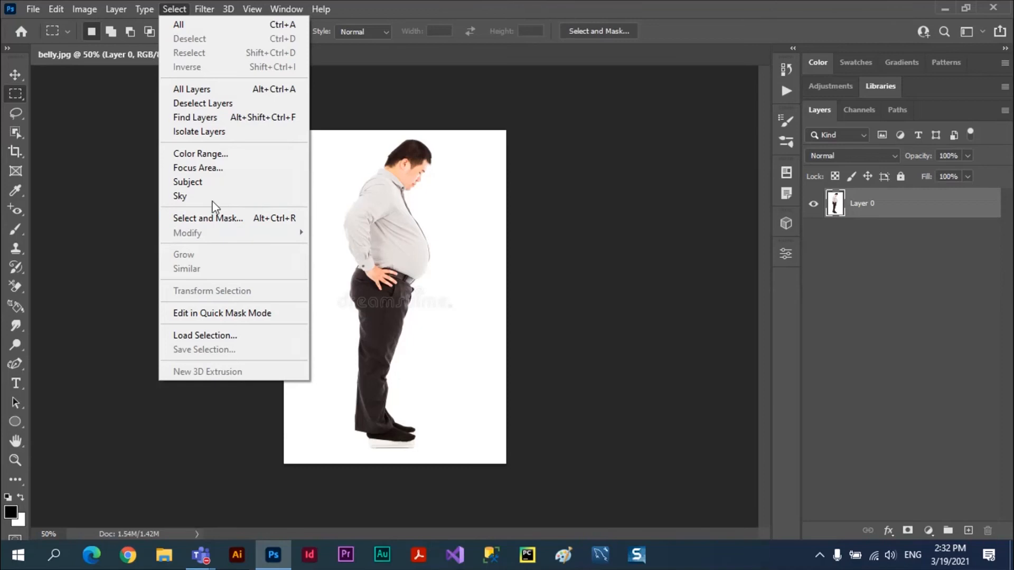
left_click(215, 185)
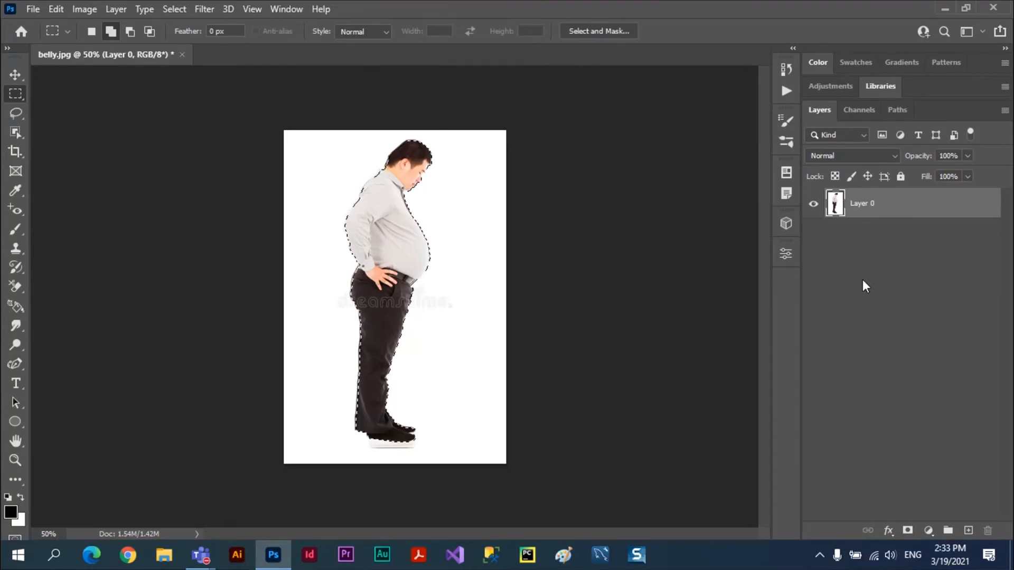
key("ctrl+j")
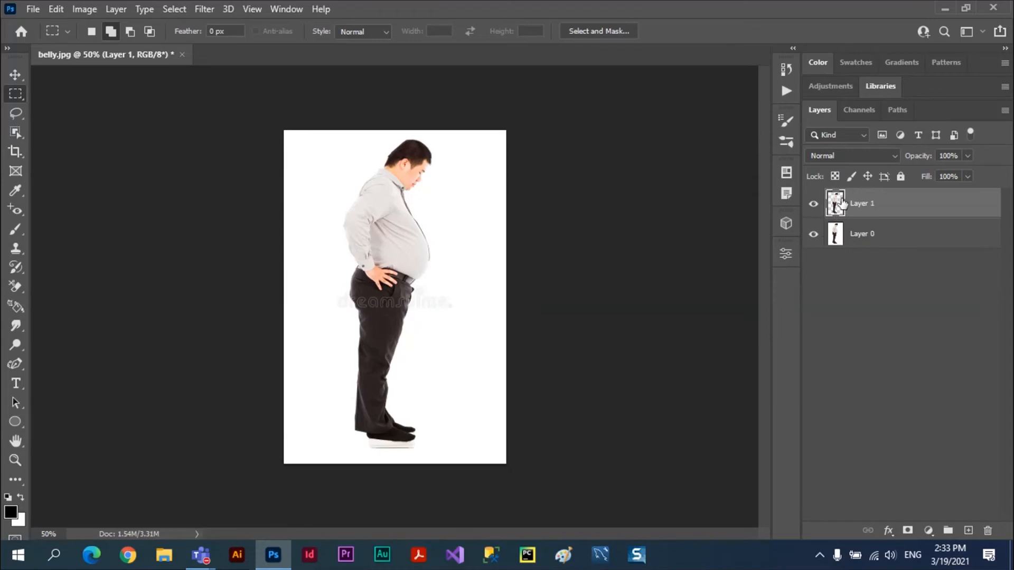
Step: Hide Layer 0 and add an empty layer directly beneath the man's cutout layer
left_click(813, 236)
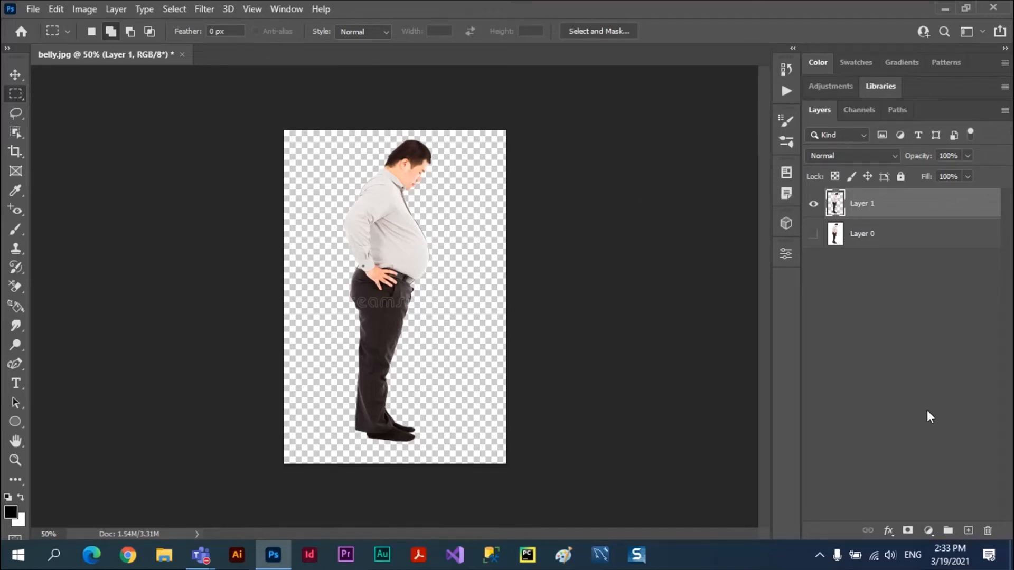
left_click(968, 531)
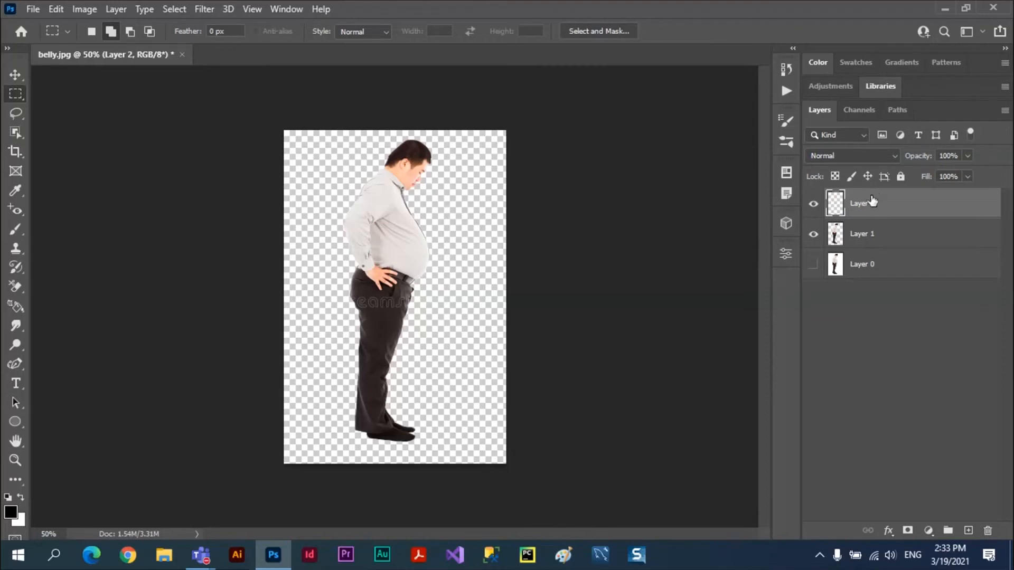
left_click_drag(874, 205, 880, 249)
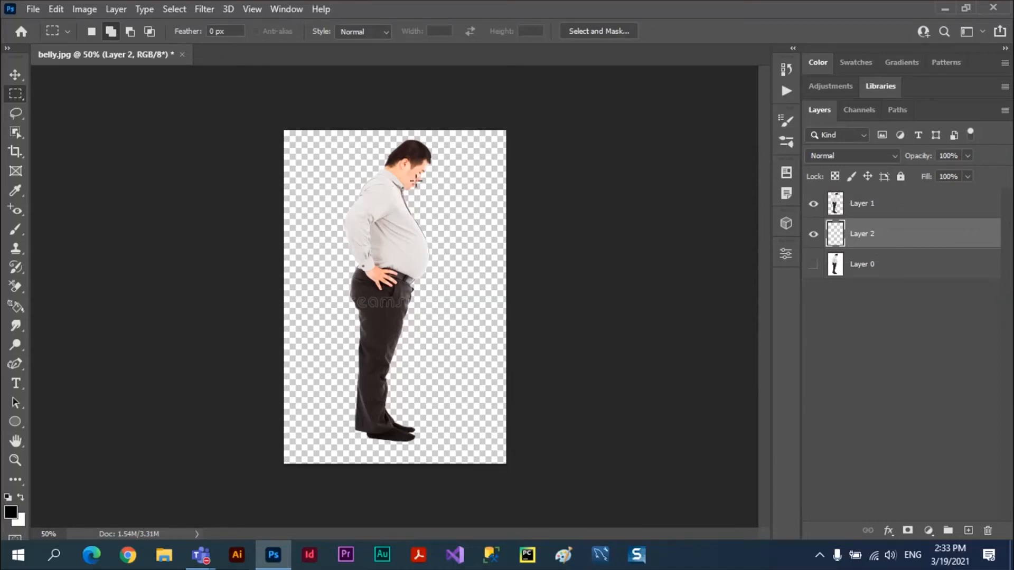
Step: Set the foreground color to purple 9a09b4 and fill the empty Layer 2 with it
left_click(11, 512)
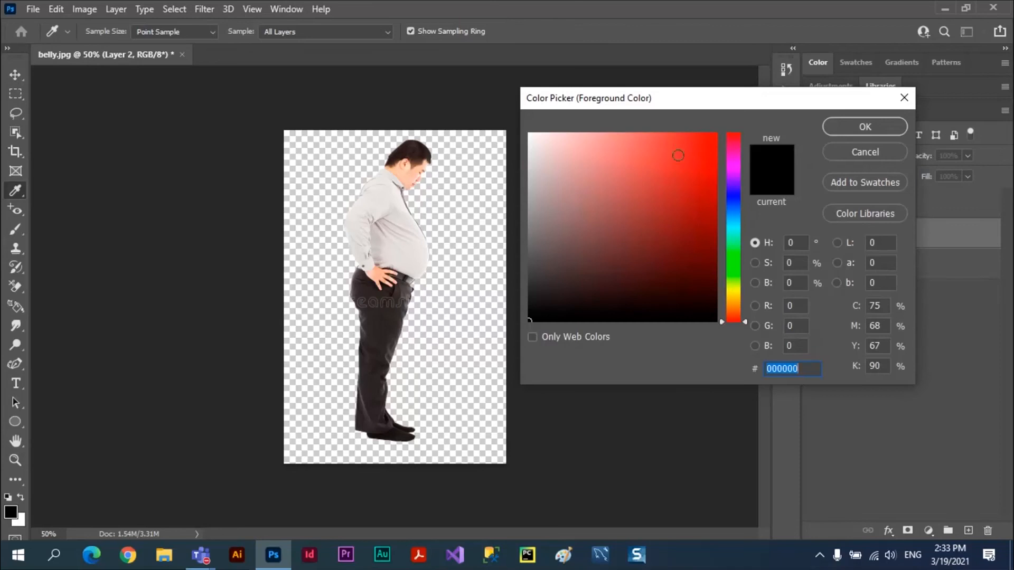
left_click_drag(676, 154, 691, 159)
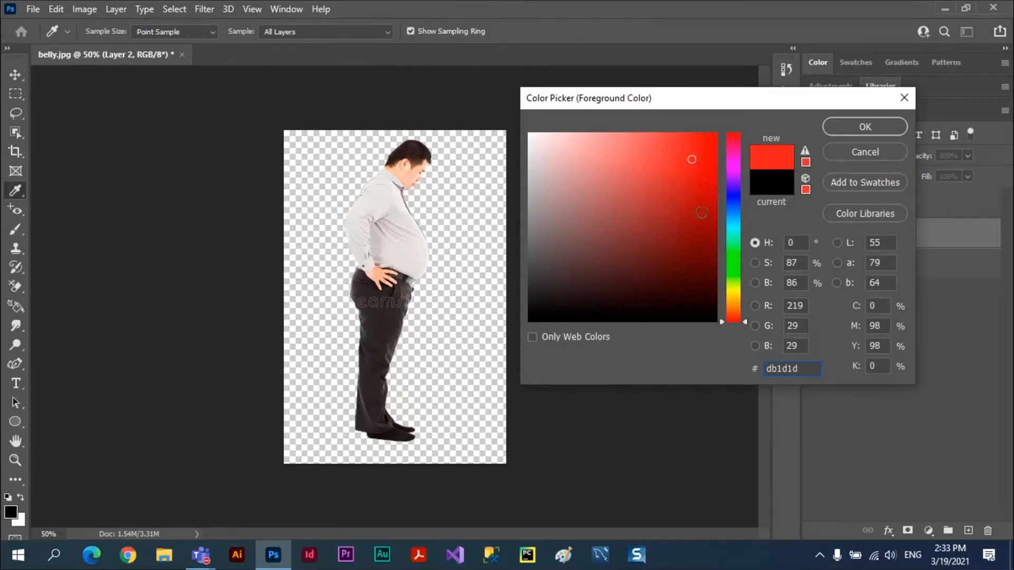
left_click_drag(730, 248, 731, 280)
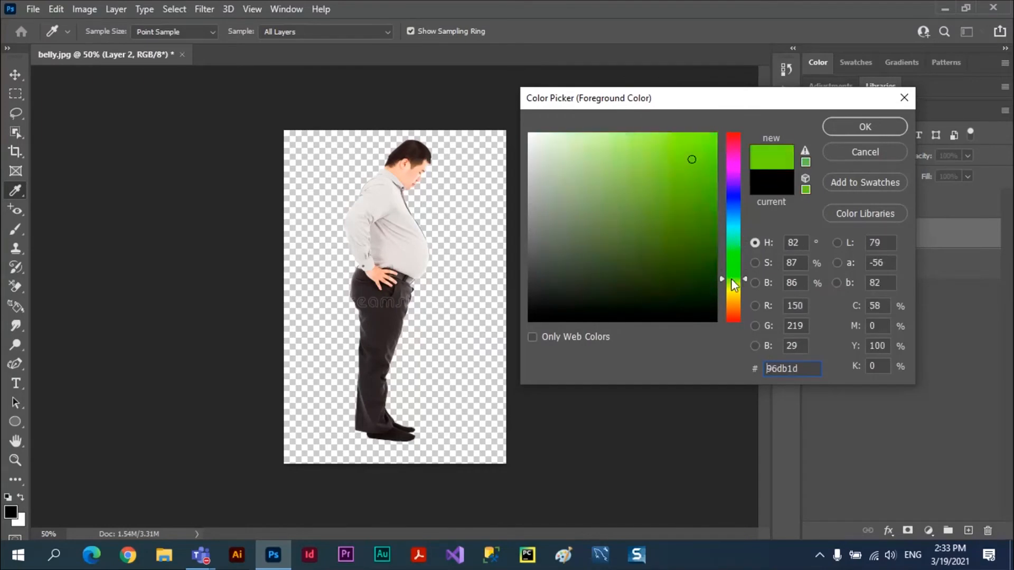
left_click(733, 169)
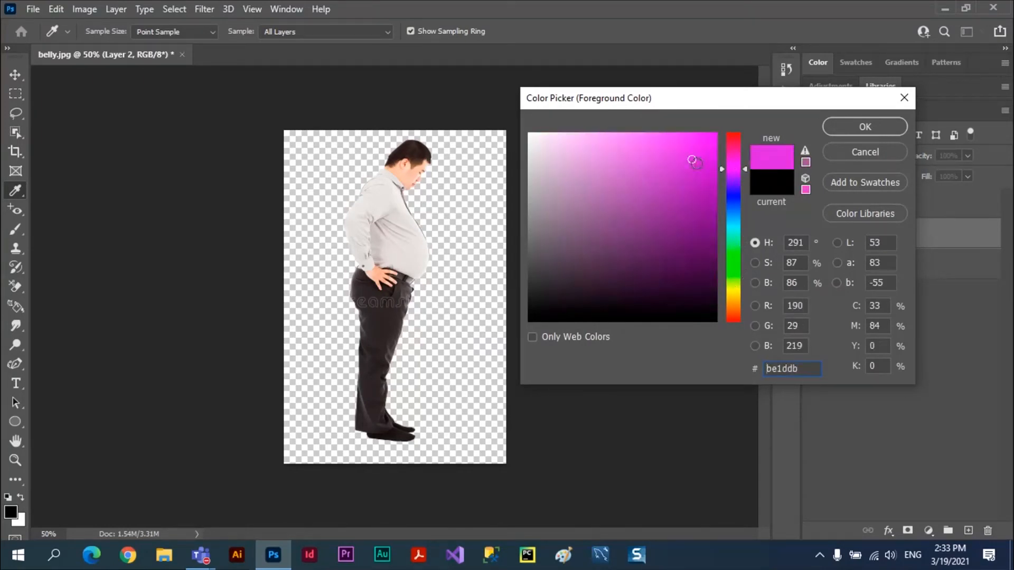
left_click_drag(696, 163, 707, 188)
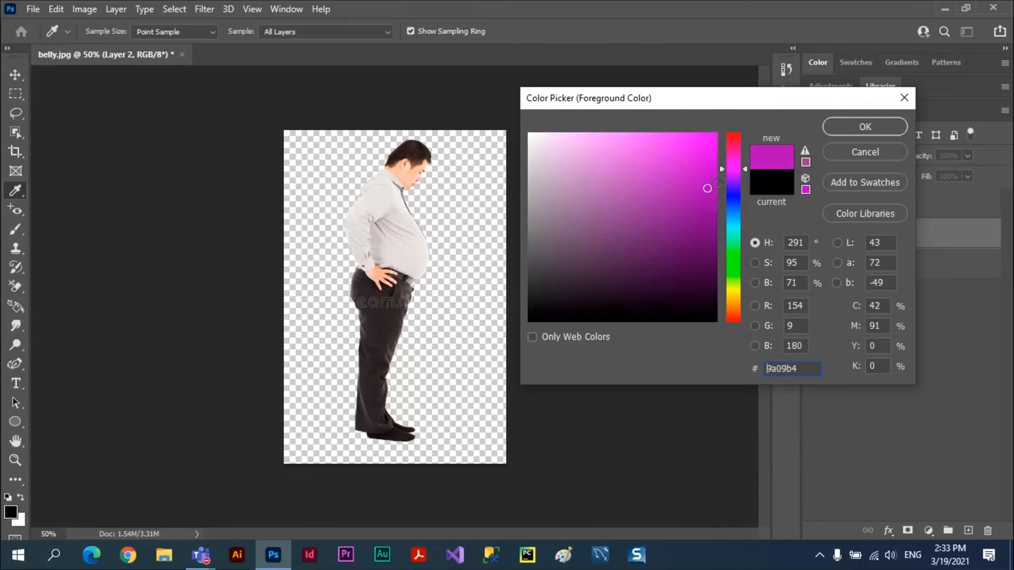
left_click(862, 125)
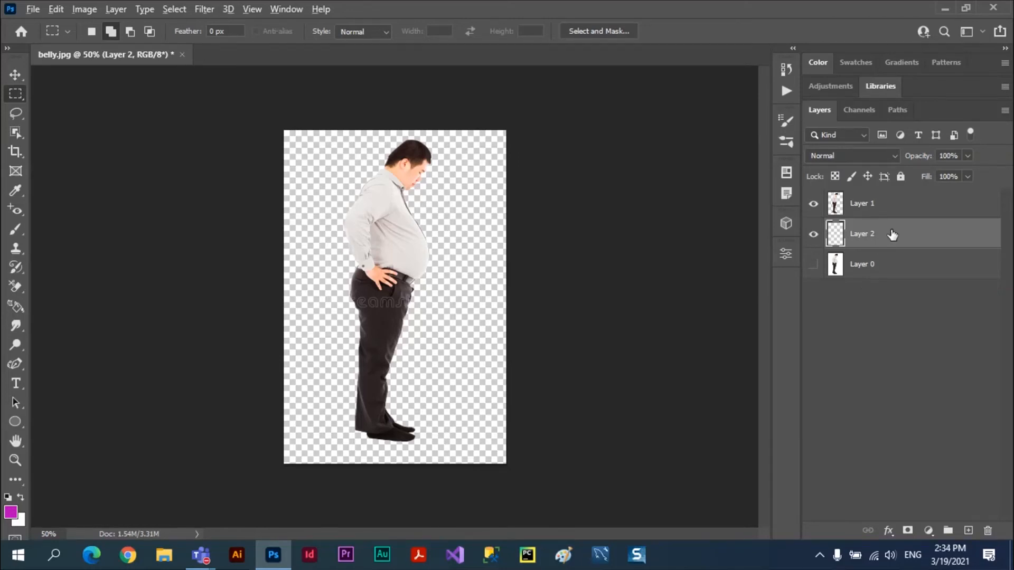
key("alt+BackSpace")
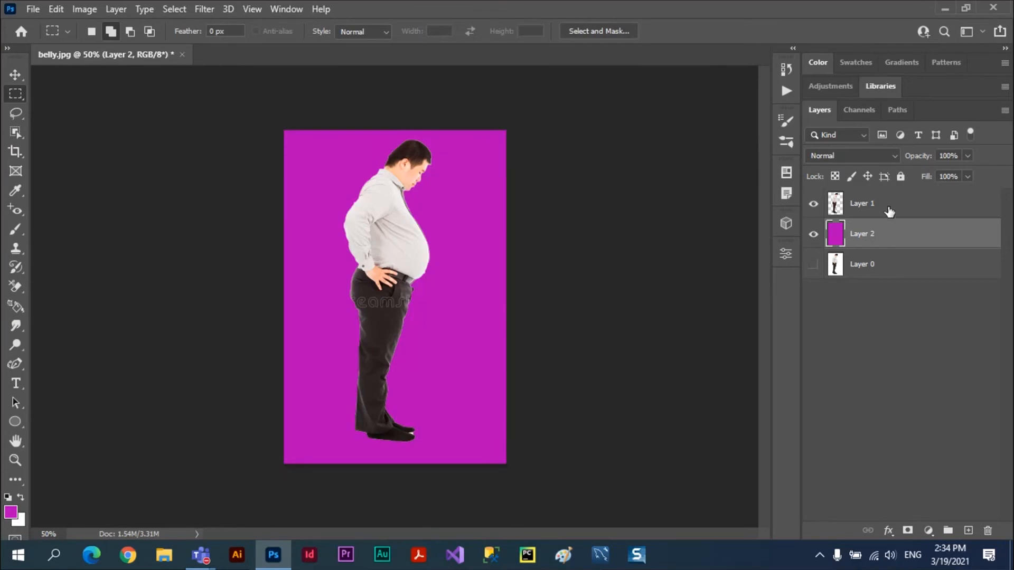
Step: Start Puppet Warp on the man's cutout in Layer 1, keeping the mesh shown
left_click(890, 212)
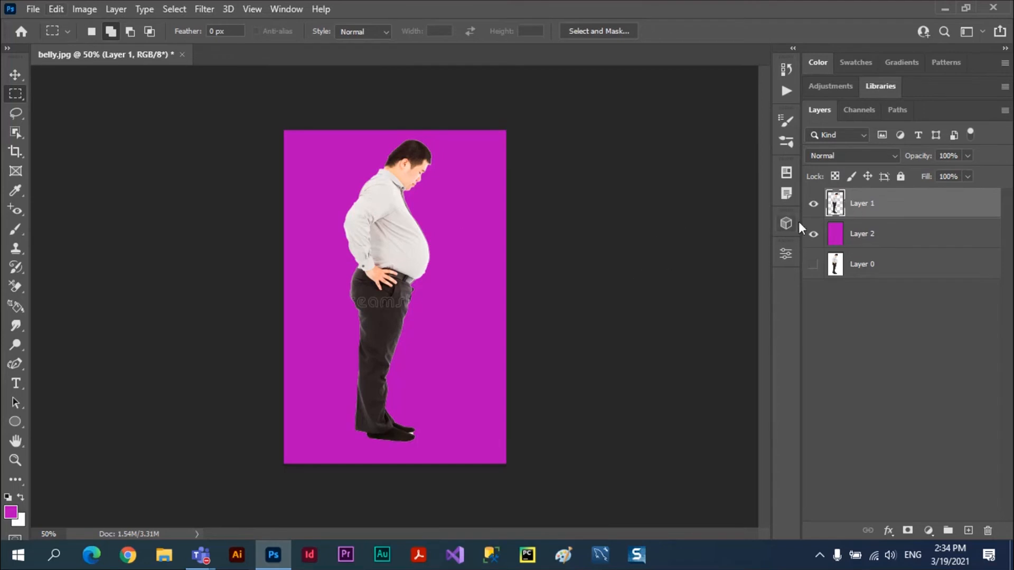
left_click(813, 204)
left_click(814, 204)
left_click(58, 11)
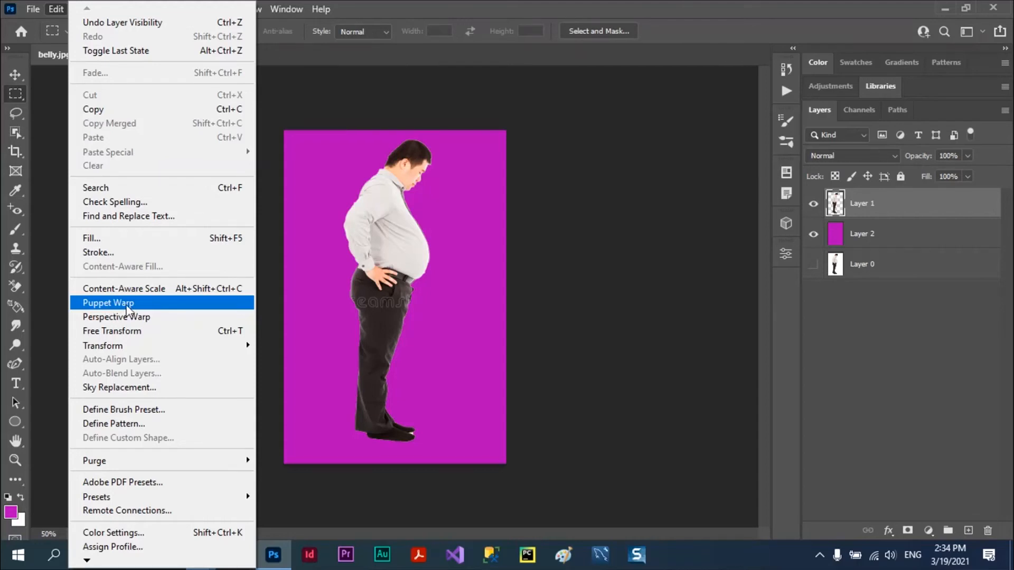
left_click(127, 309)
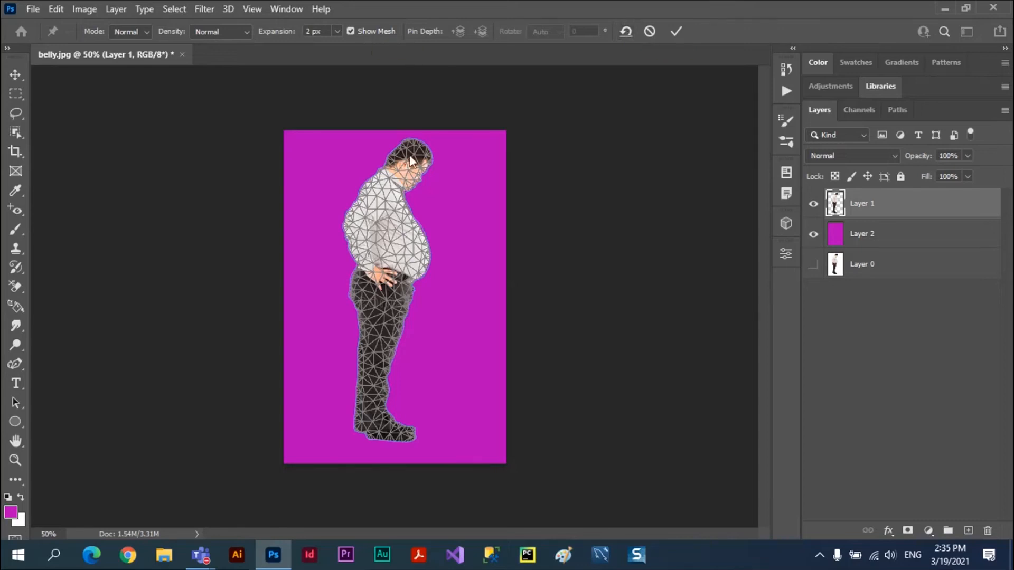
left_click(351, 31)
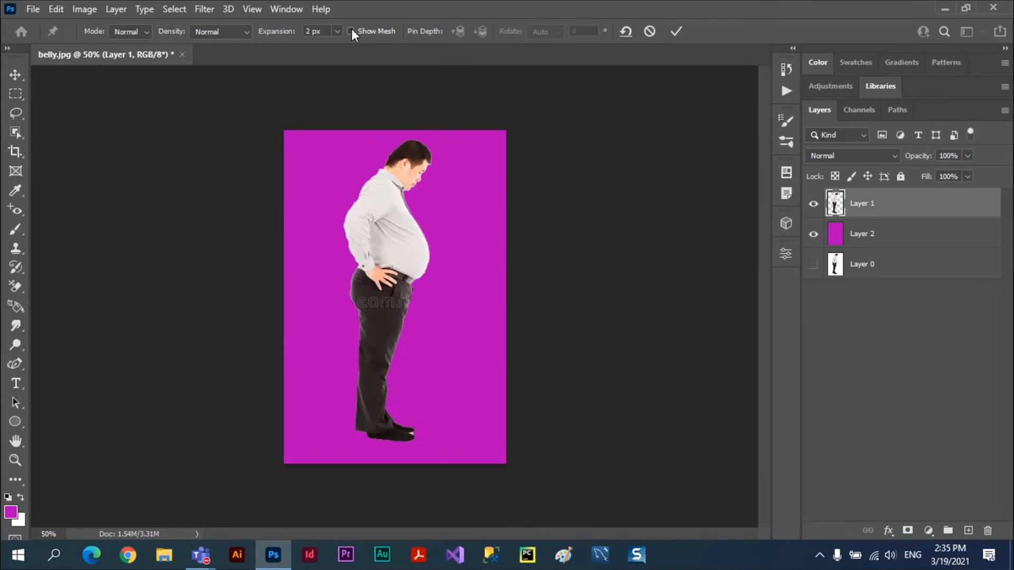
left_click(350, 31)
left_click(350, 31)
left_click(351, 31)
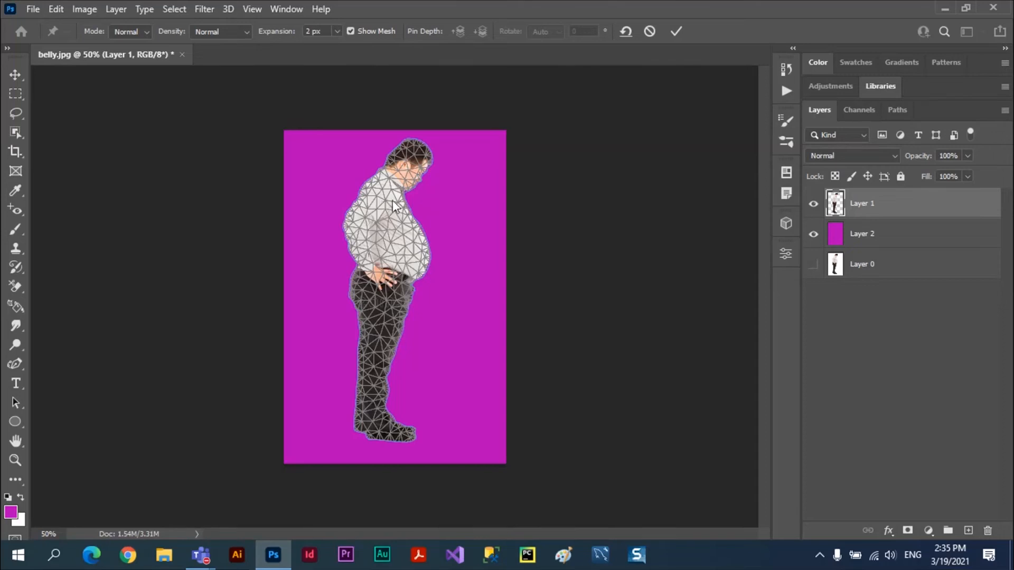
Step: Place warp pins on the man's head and torso, shifting the head slightly back and the torso slightly forward
left_click(411, 161)
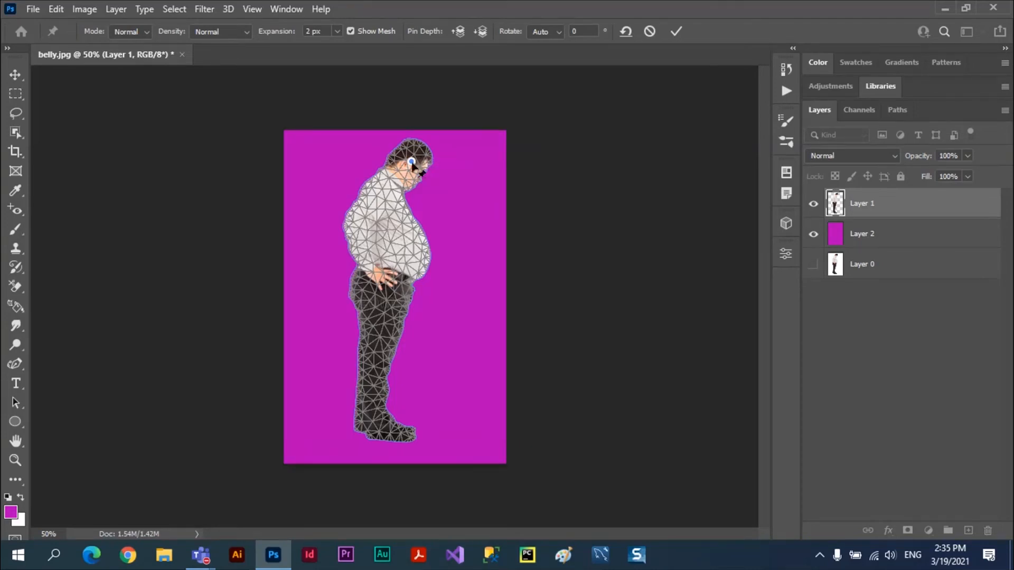
mouse_move(412, 163)
left_mouse_down()
mouse_move(466, 183)
mouse_move(407, 162)
left_mouse_up()
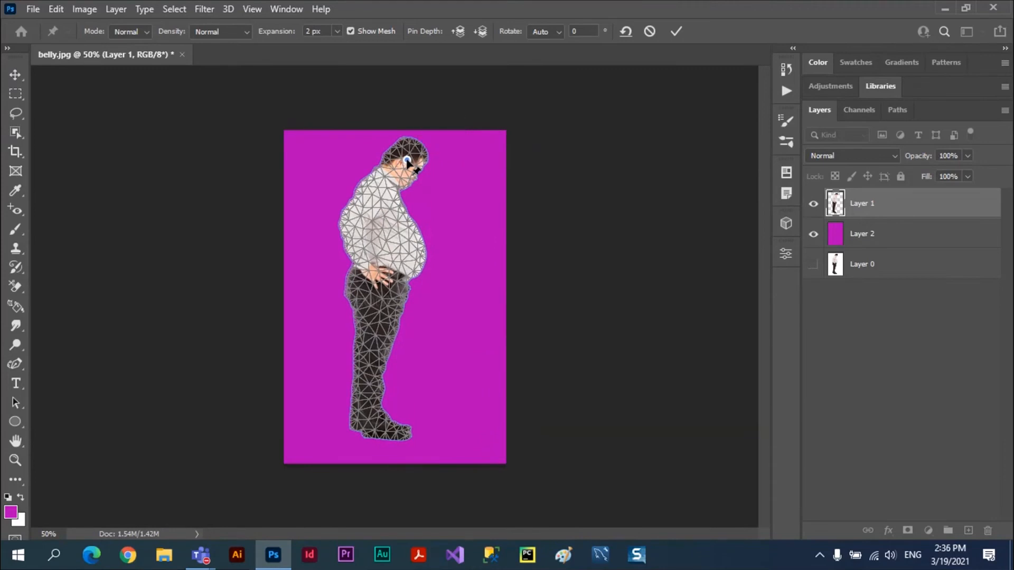
left_click(380, 244)
mouse_move(380, 246)
left_mouse_down()
mouse_move(416, 250)
mouse_move(468, 226)
mouse_move(401, 256)
mouse_move(348, 244)
mouse_move(470, 243)
mouse_move(408, 265)
mouse_move(377, 242)
mouse_move(439, 199)
mouse_move(416, 219)
mouse_move(421, 196)
mouse_move(408, 237)
mouse_move(408, 312)
mouse_move(392, 244)
mouse_move(373, 245)
mouse_move(518, 256)
mouse_move(420, 264)
mouse_move(390, 250)
left_mouse_up()
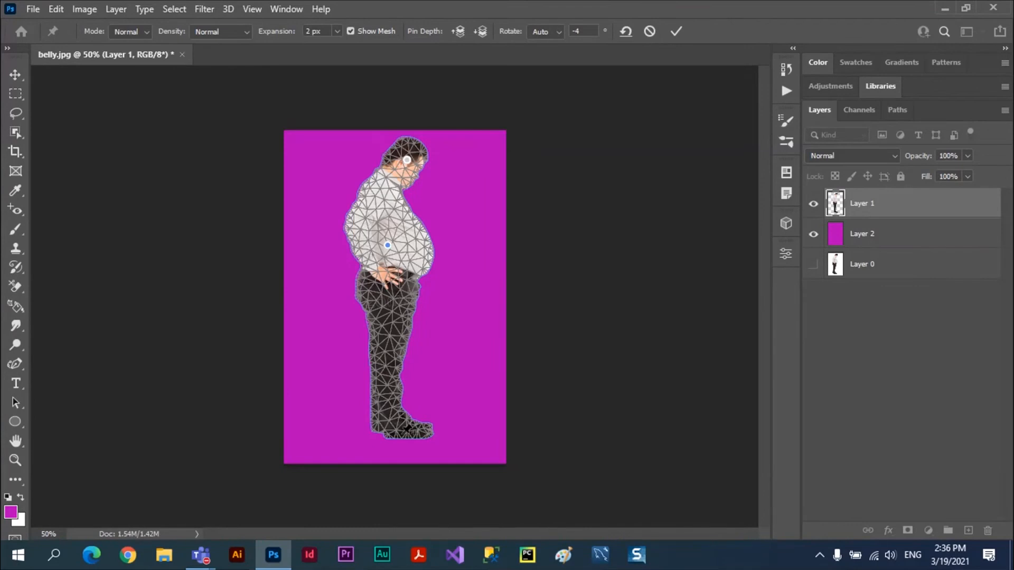
Step: Pin the man's shoes, pull the torso pin downward and shift the shoes down and forward
left_click(402, 434)
left_click_drag(388, 247, 395, 268)
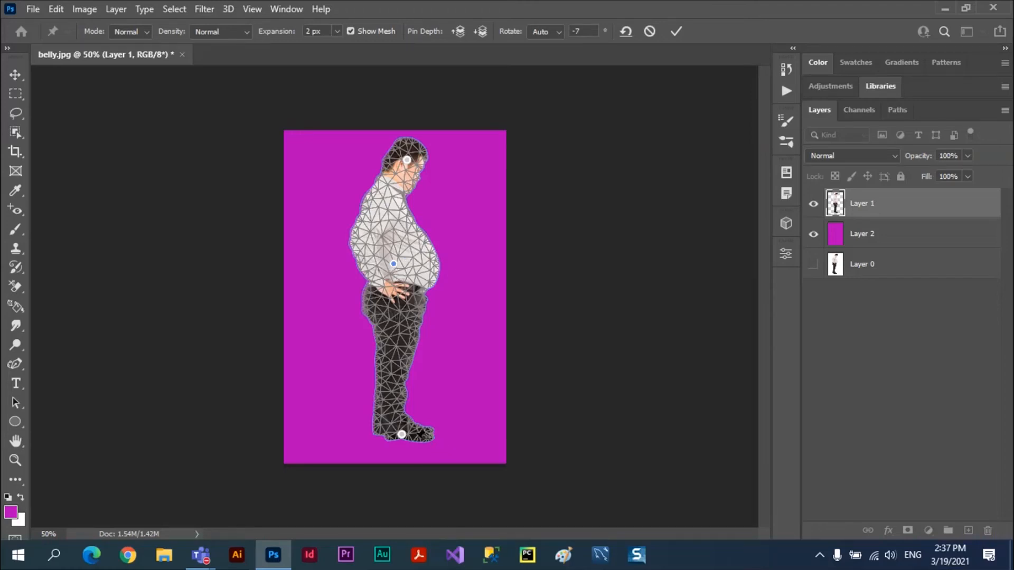
left_click(402, 434)
left_click_drag(402, 434, 409, 431)
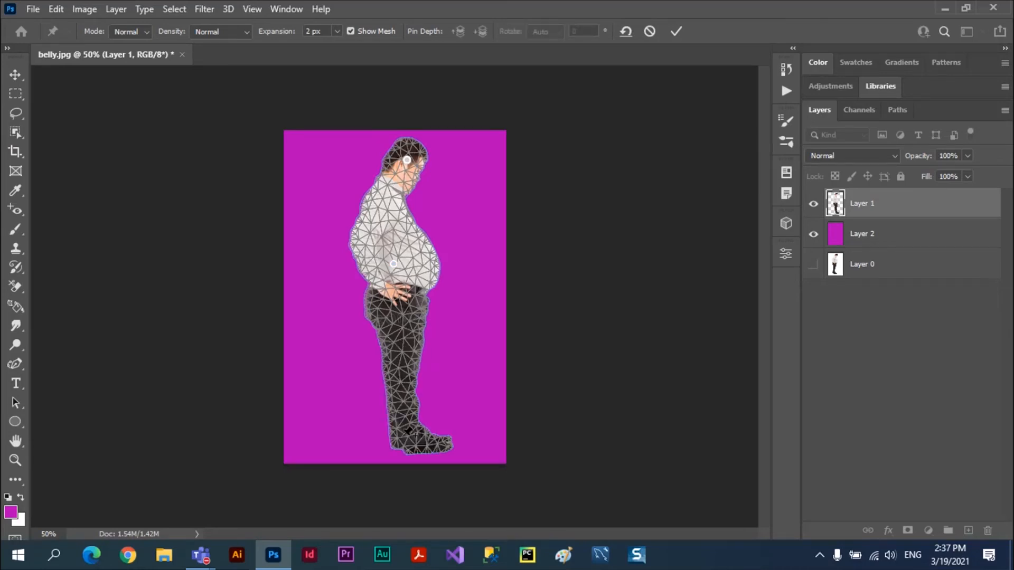
mouse_move(408, 431)
left_mouse_down()
mouse_move(423, 439)
mouse_move(418, 448)
left_mouse_up()
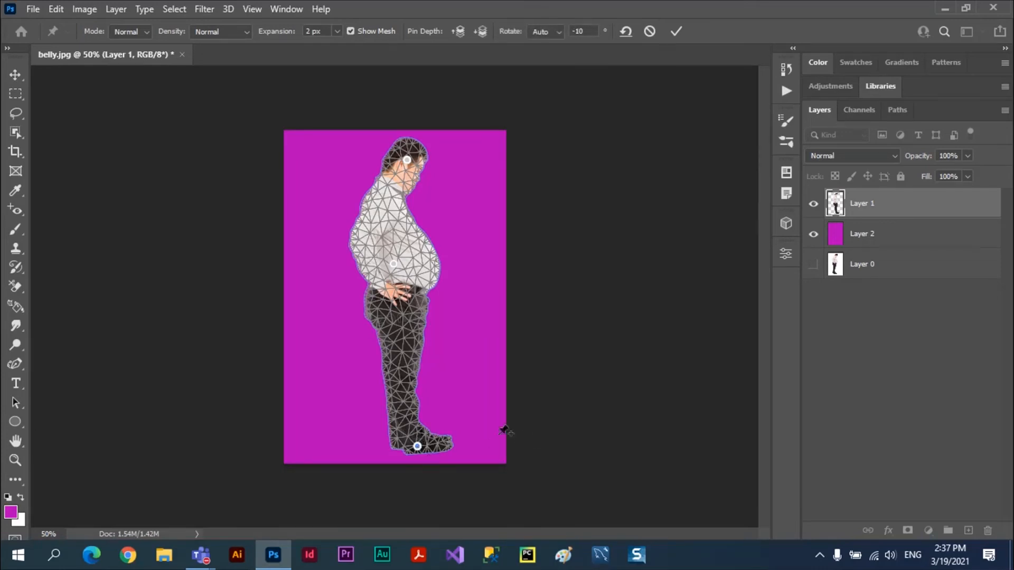
Step: Remove the warp pin on the shoes and place it again at the same spot
key("alt")
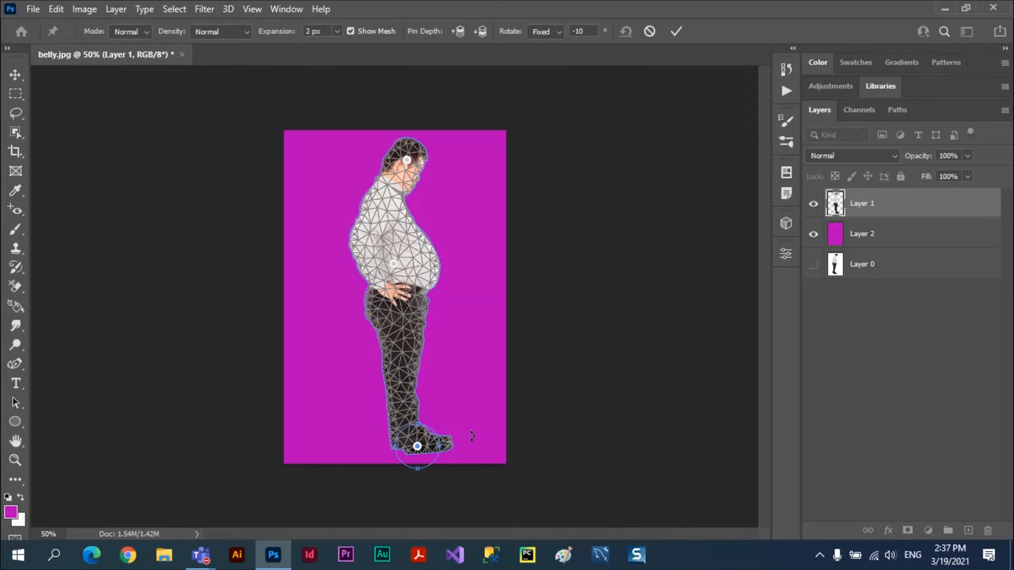
left_click(418, 446, "alt")
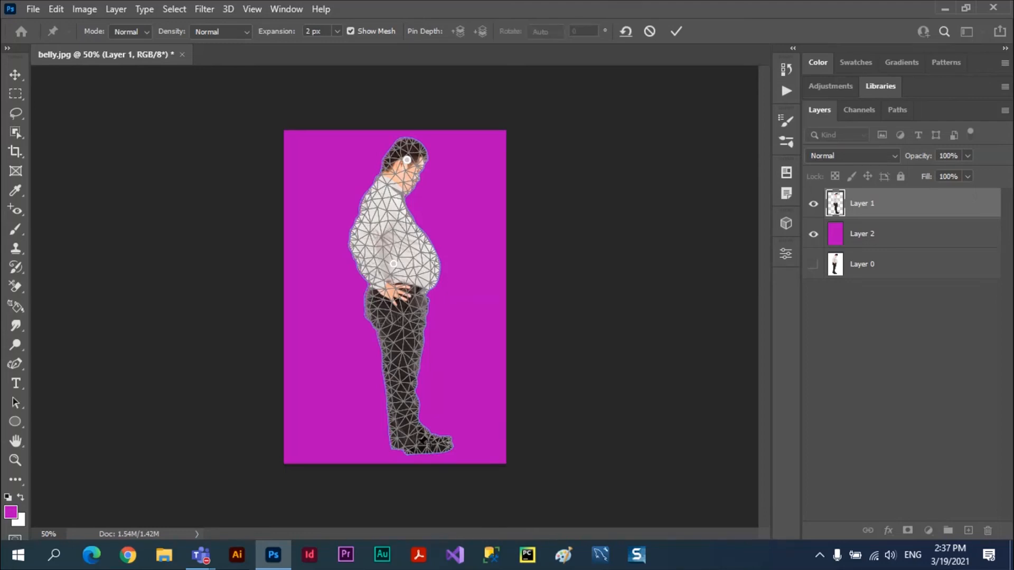
left_click(417, 447)
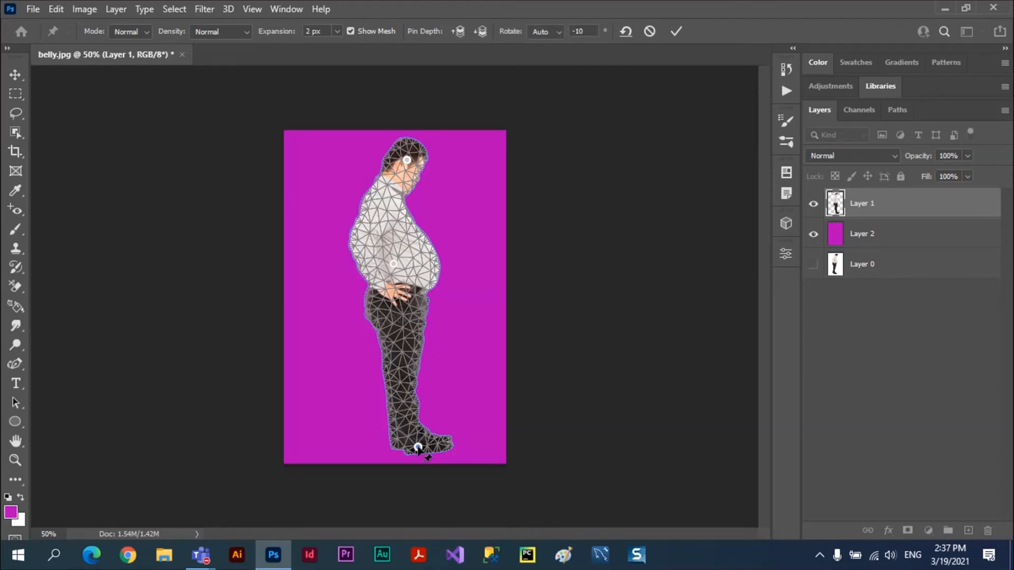
Step: Rotate the mesh around the torso pin to 16 degrees
left_click(394, 266)
key("alt")
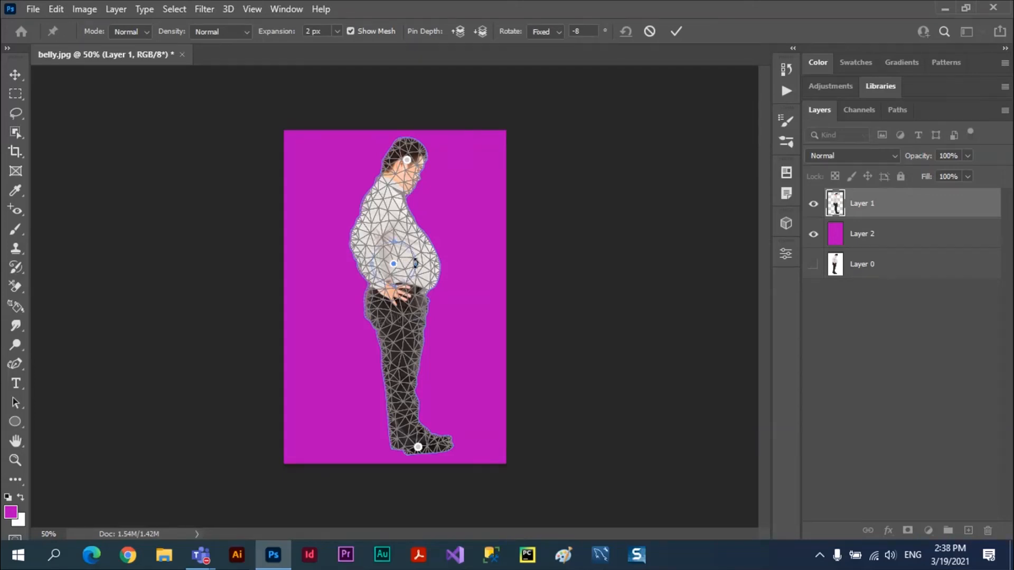
mouse_move(416, 263)
left_mouse_down()
mouse_move(395, 275)
mouse_move(346, 271)
mouse_move(312, 205)
mouse_move(391, 304)
mouse_move(440, 251)
mouse_move(435, 269)
mouse_move(386, 294)
mouse_move(439, 236)
mouse_move(435, 259)
mouse_move(383, 302)
mouse_move(426, 244)
mouse_move(408, 276)
mouse_move(418, 273)
left_mouse_up()
left_click_drag(417, 272, 422, 268)
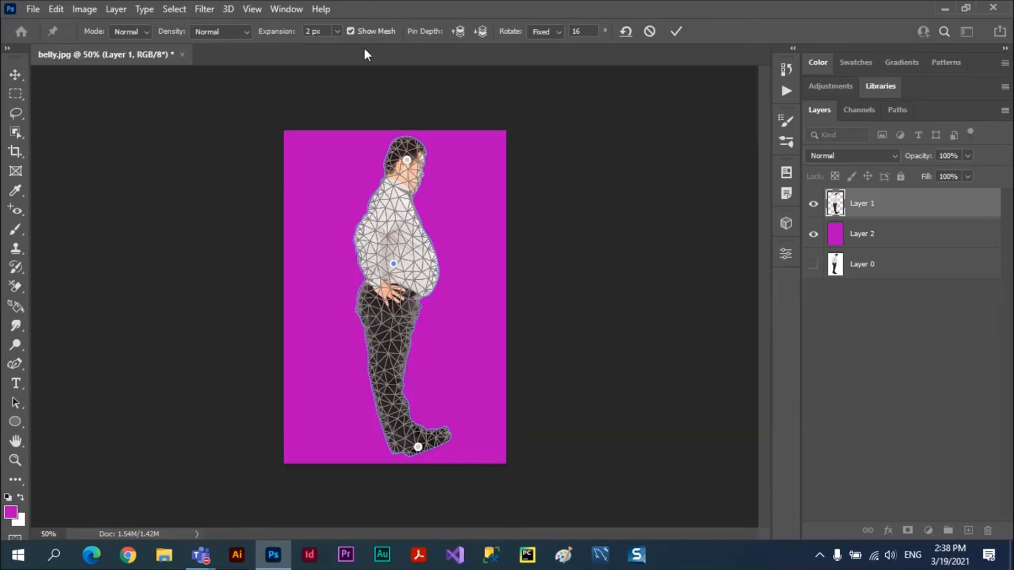
Step: Hide the mesh and adjust the torso pin, rotating it to 2 degrees and shifting it slightly forward
left_click(351, 31)
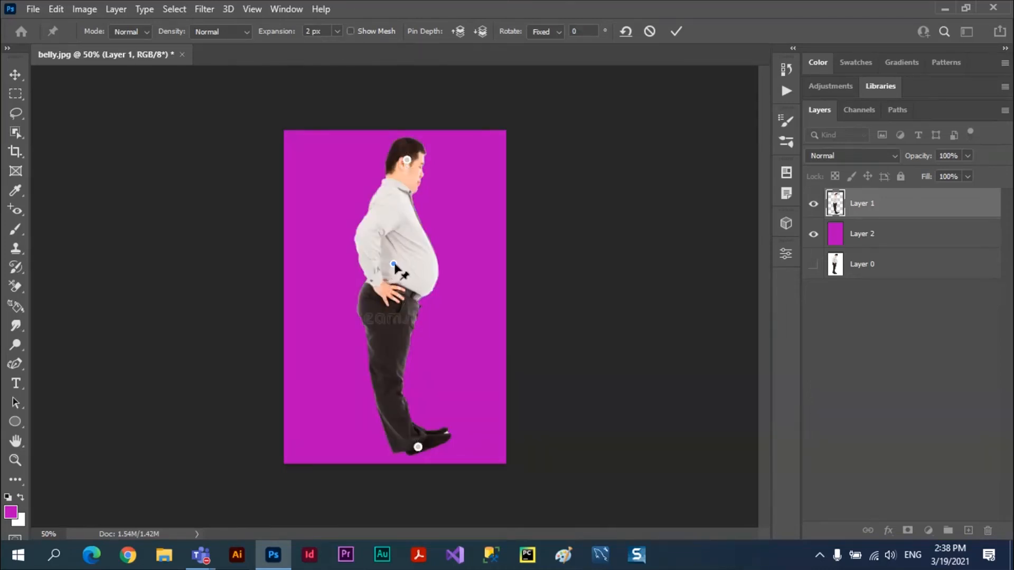
key("alt")
mouse_move(417, 265)
left_mouse_down()
mouse_move(430, 232)
mouse_move(422, 256)
mouse_move(378, 261)
mouse_move(405, 266)
left_mouse_up()
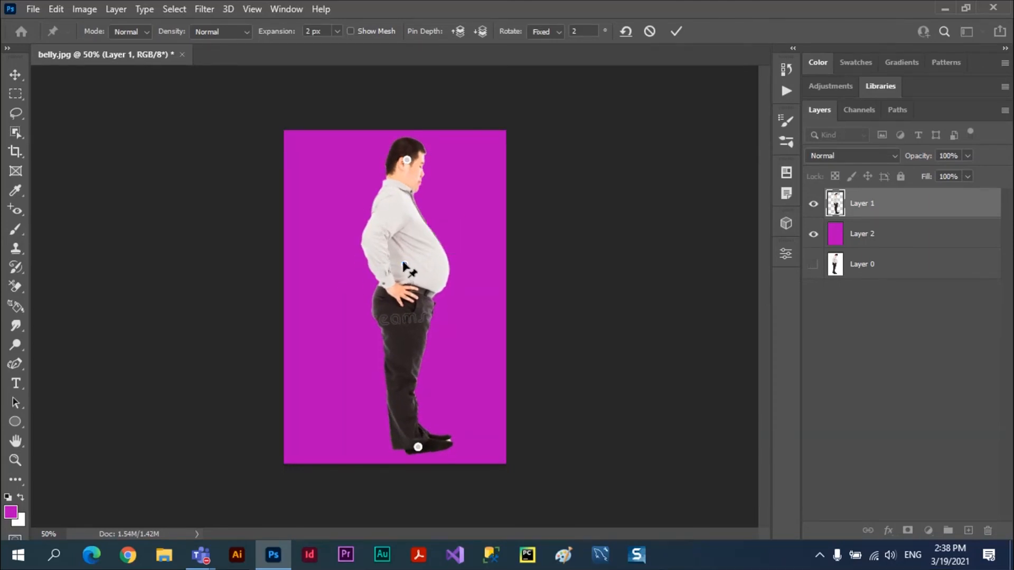
Step: Switch the warp mode to Rigid and pull the torso pin backward so the man leans
left_click(146, 33)
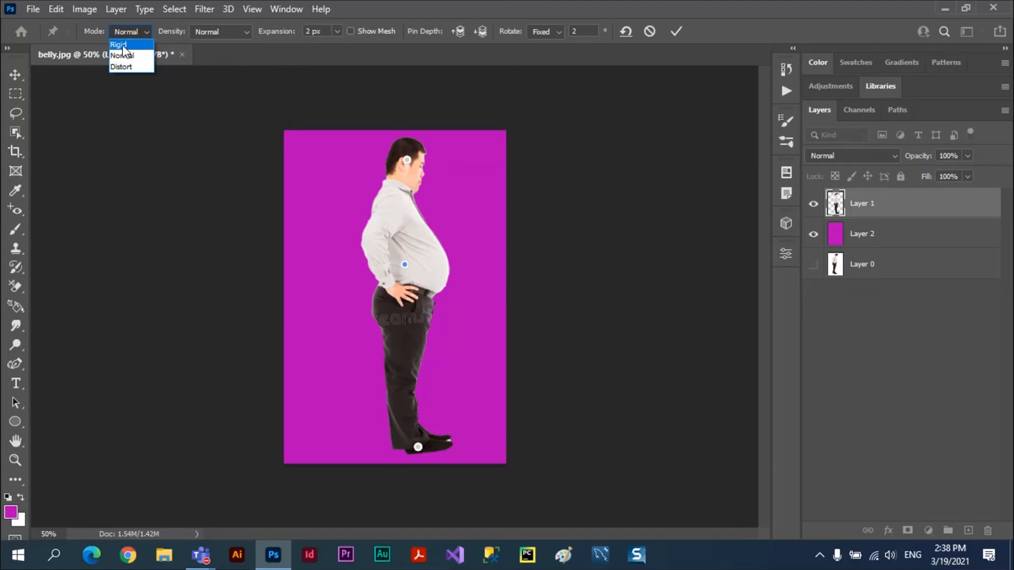
left_click(123, 46)
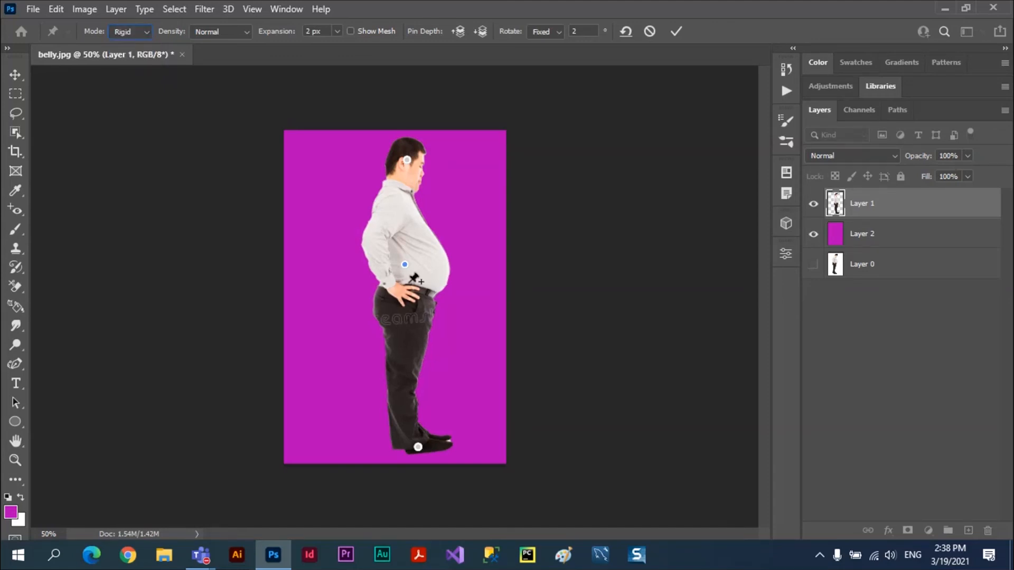
left_click_drag(404, 265, 373, 264)
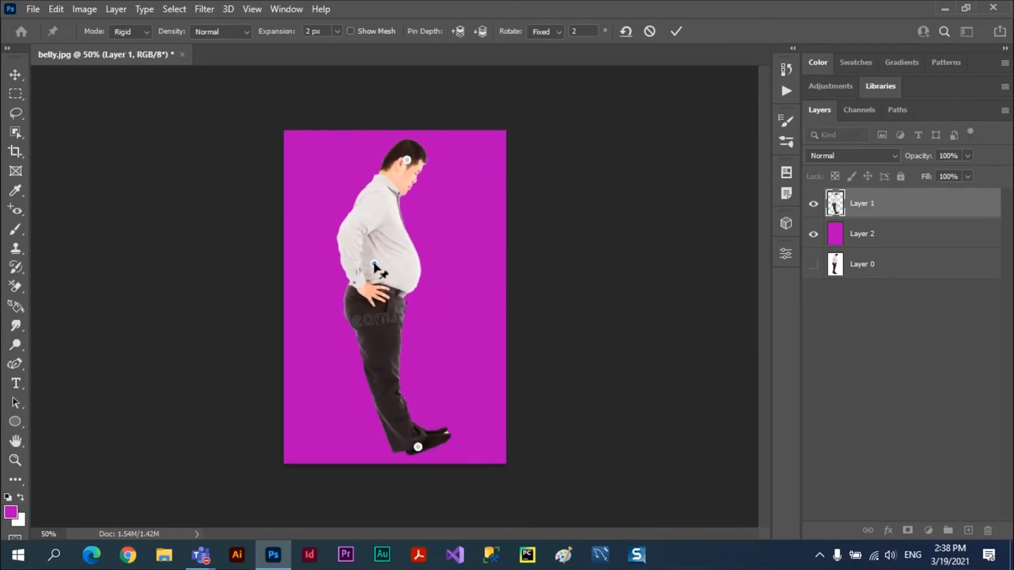
Step: Change the warp mode to Normal and back to Rigid to compare their effect on the leaning pose
left_click(147, 32)
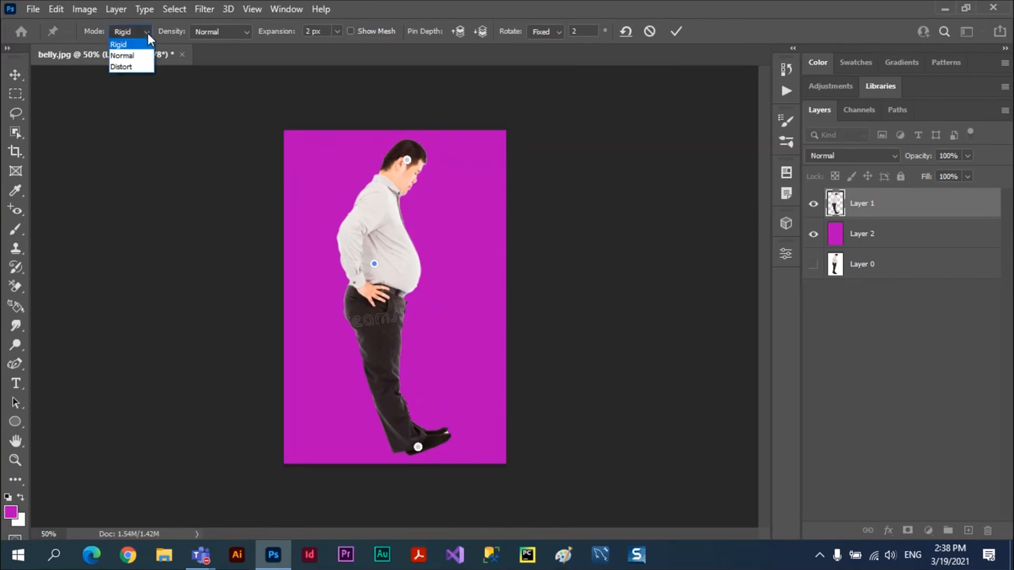
left_click(145, 56)
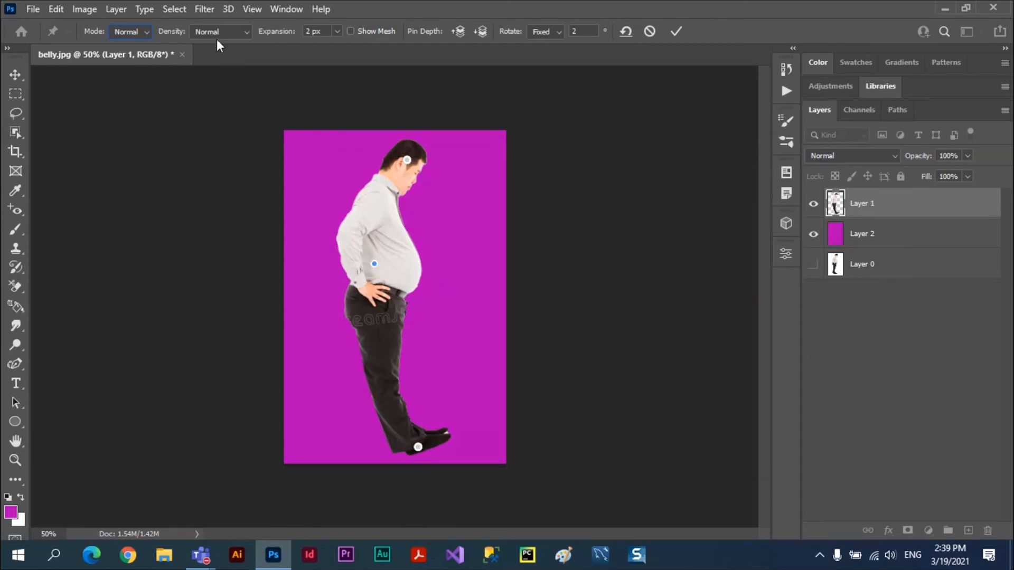
left_click(143, 35)
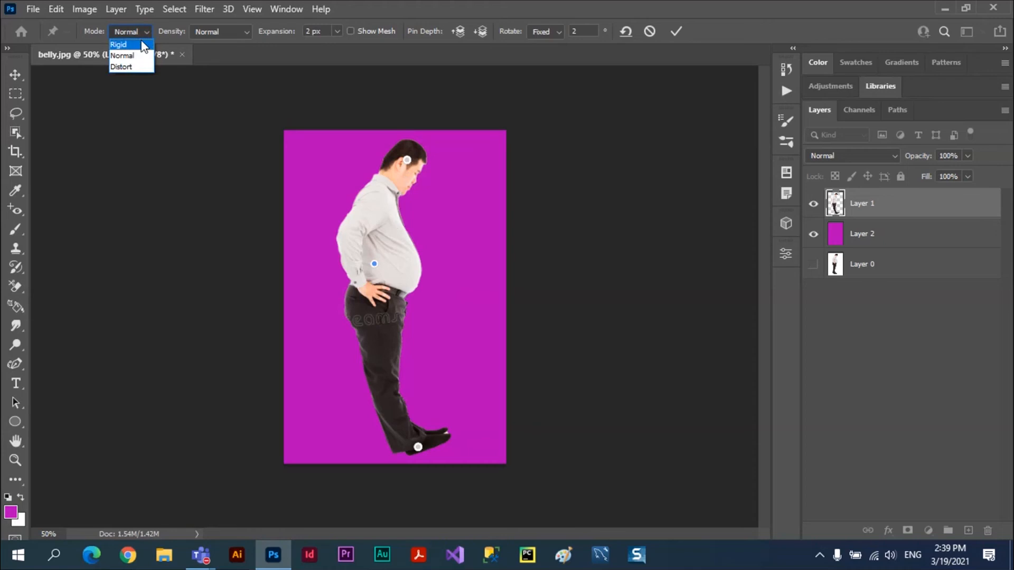
left_click(139, 40)
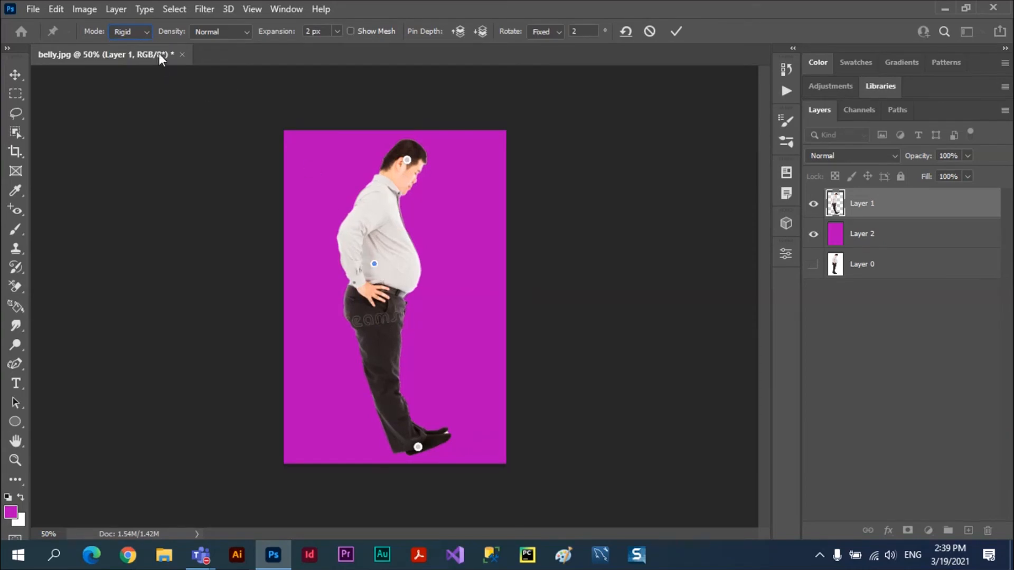
Step: Set the warp mode to Distort and pull the torso pin forward to straighten the man's stance
left_click(147, 33)
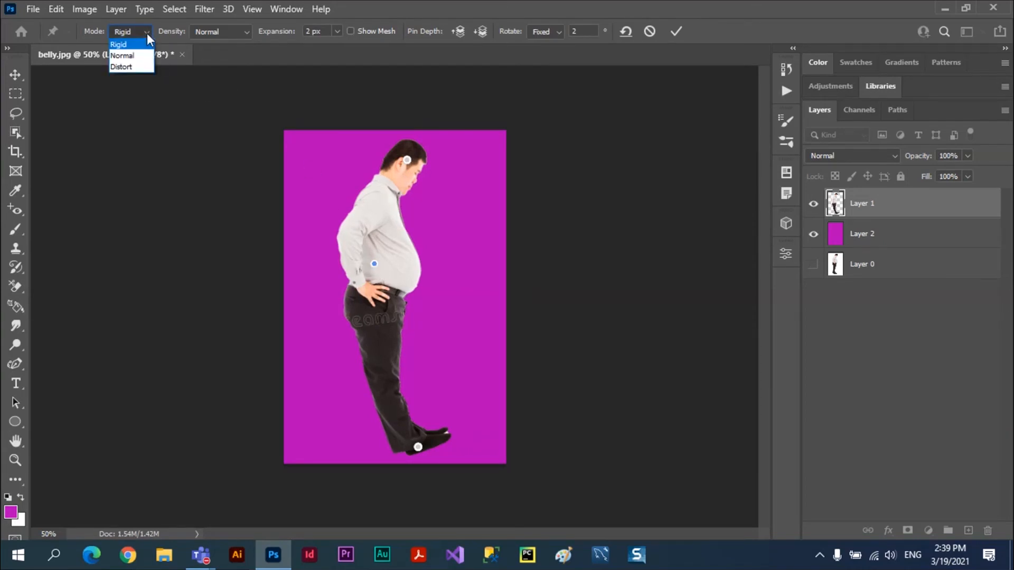
left_click(147, 66)
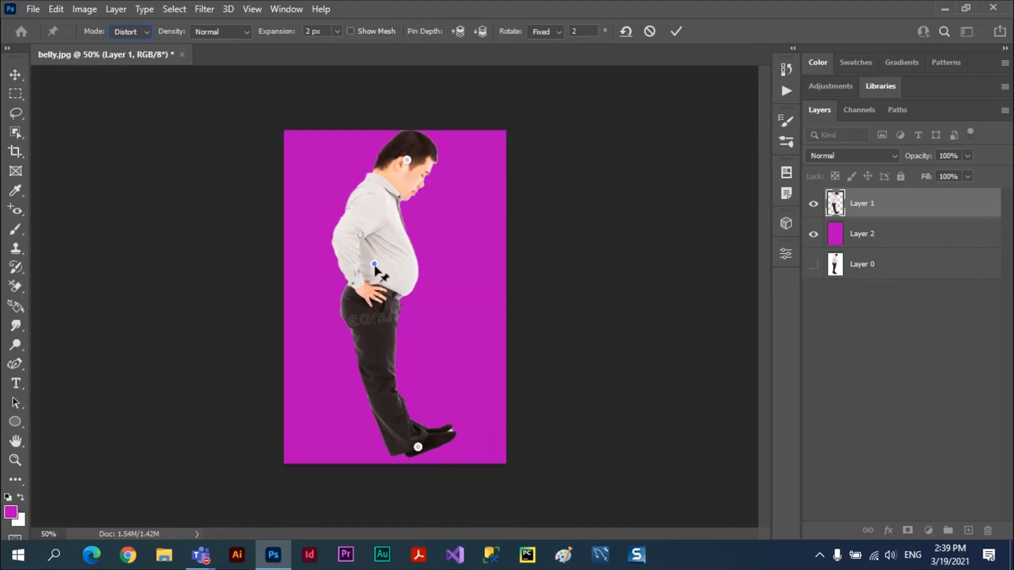
left_click_drag(374, 264, 397, 265)
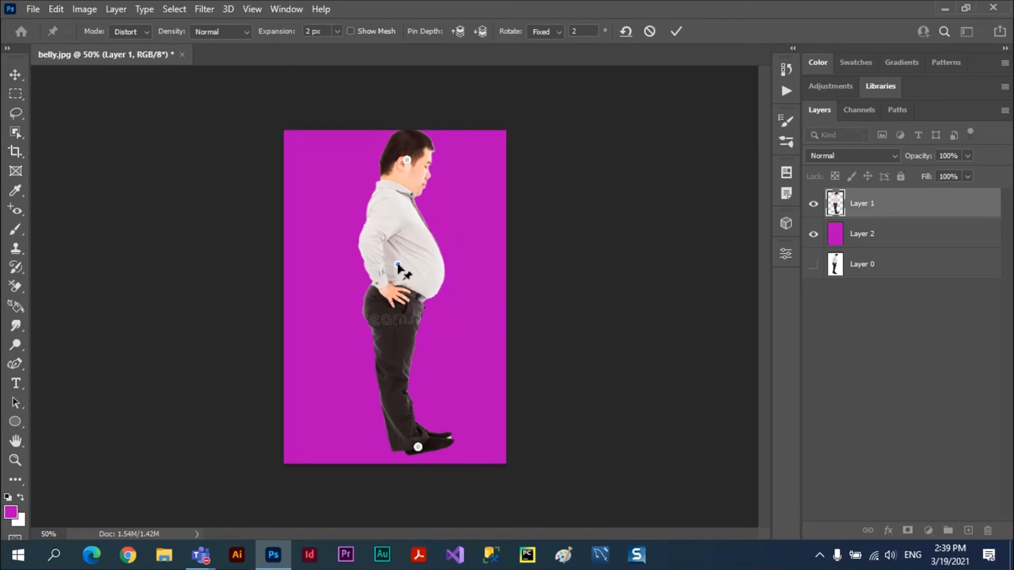
Step: Set the warp mode back to Normal, keeping the torso pin in place
left_click(145, 31)
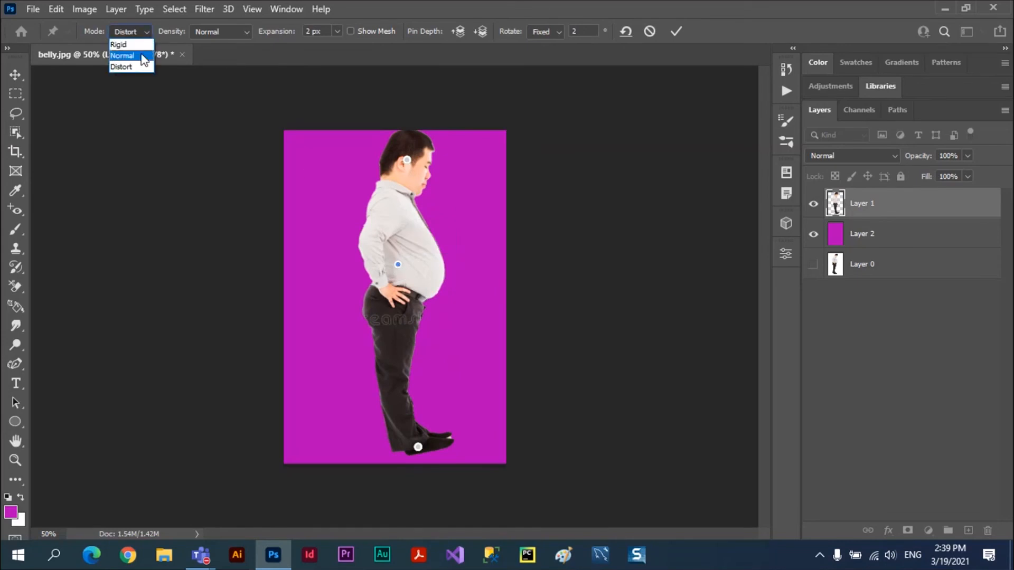
left_click(141, 55)
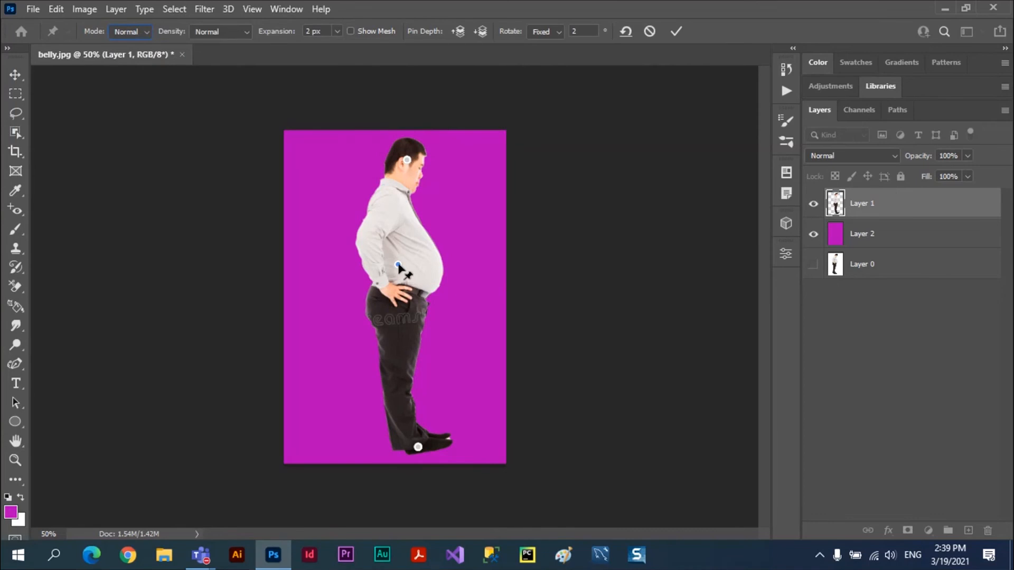
mouse_move(398, 264)
left_mouse_down()
mouse_move(408, 236)
mouse_move(398, 264)
left_mouse_up()
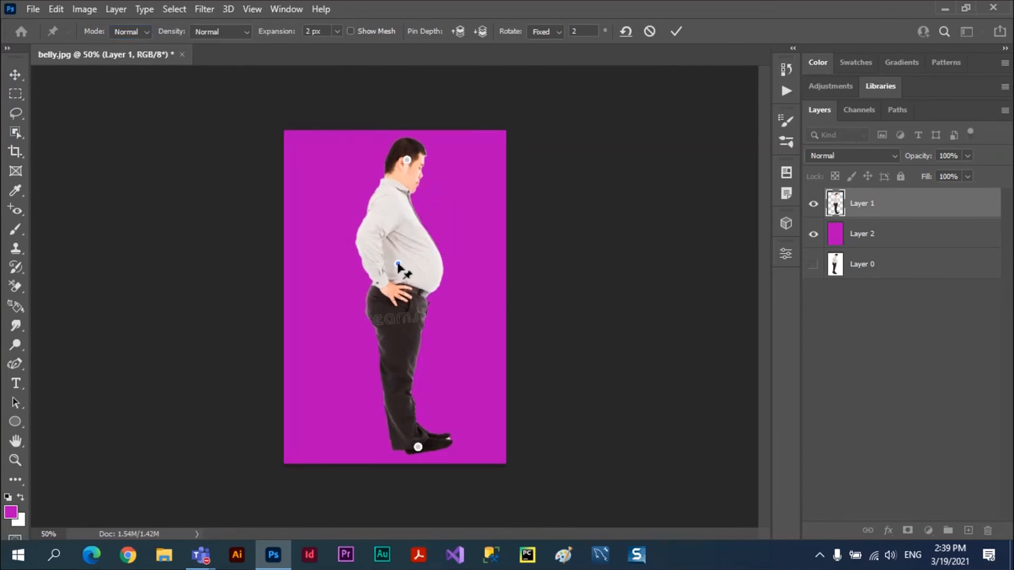
Step: Turn the warp mesh display back on over the man
left_click(246, 33)
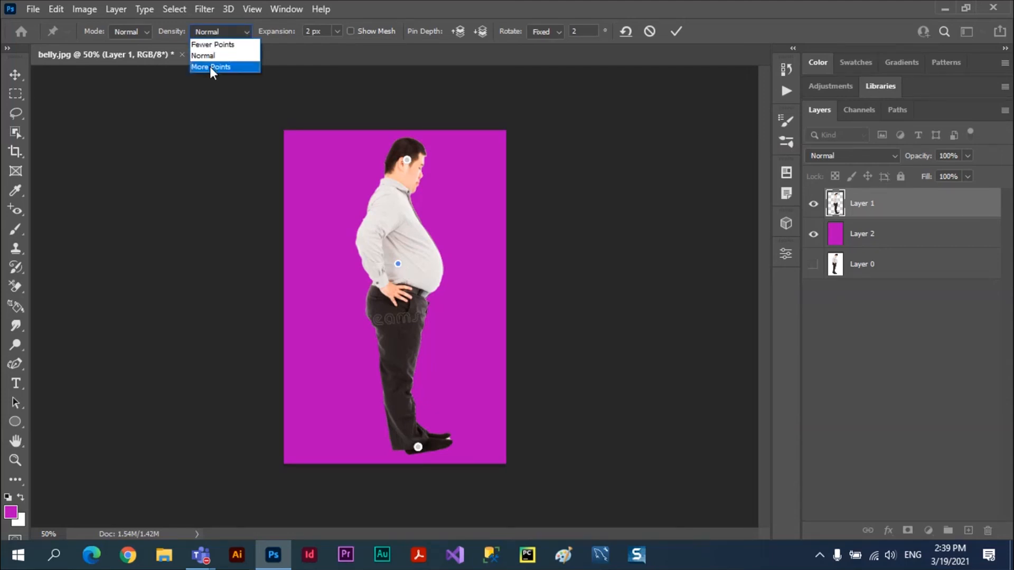
left_click(294, 15)
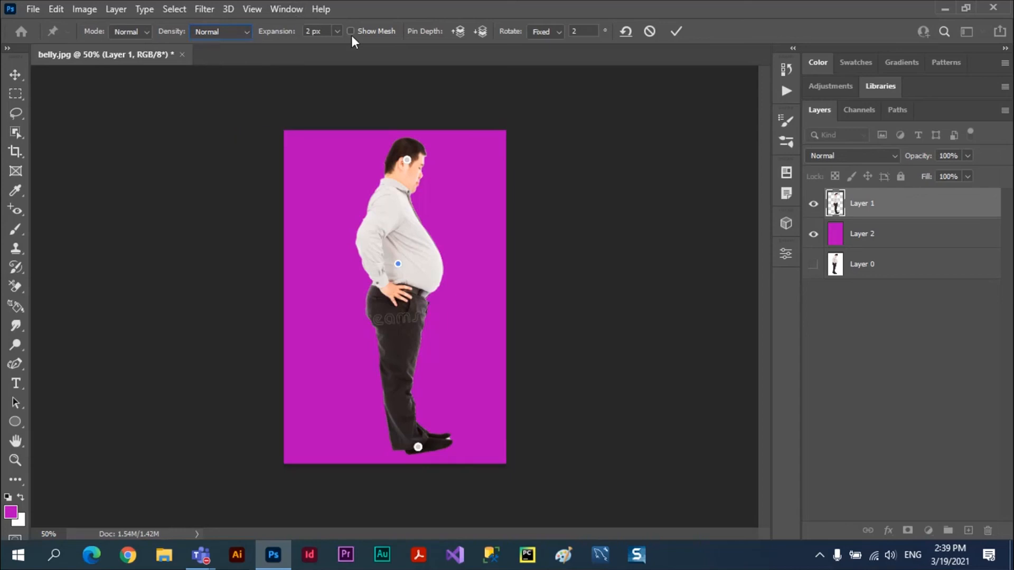
left_click(351, 31)
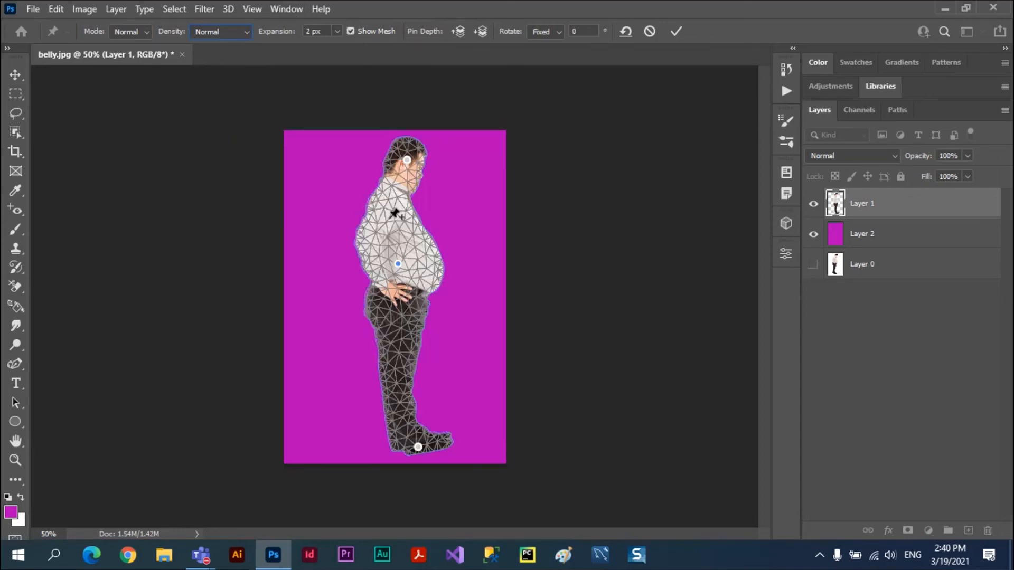
Step: Reduce the mesh density to Fewer Points and try to add a pin right beside the torso pin
left_click(246, 31)
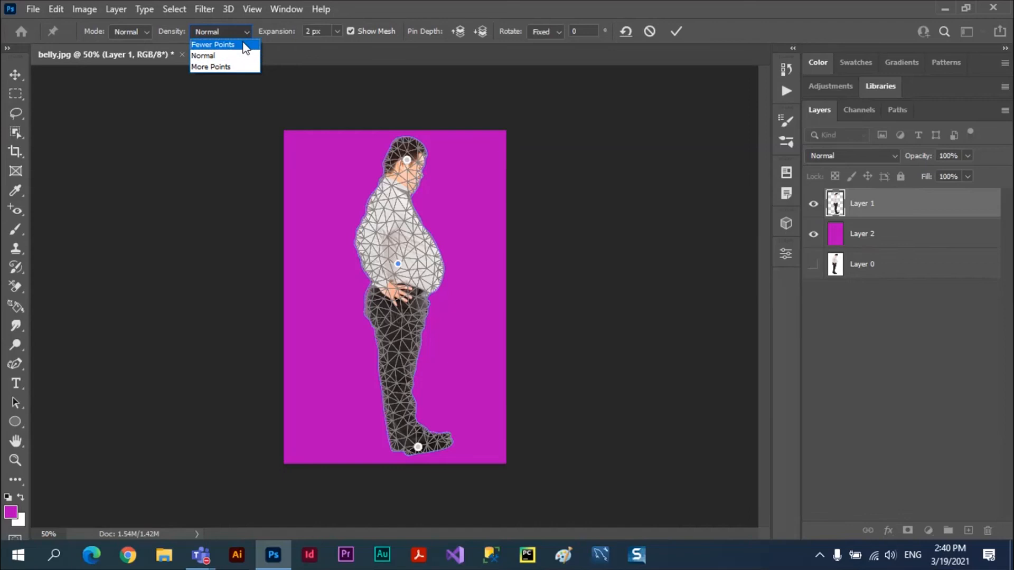
left_click(243, 45)
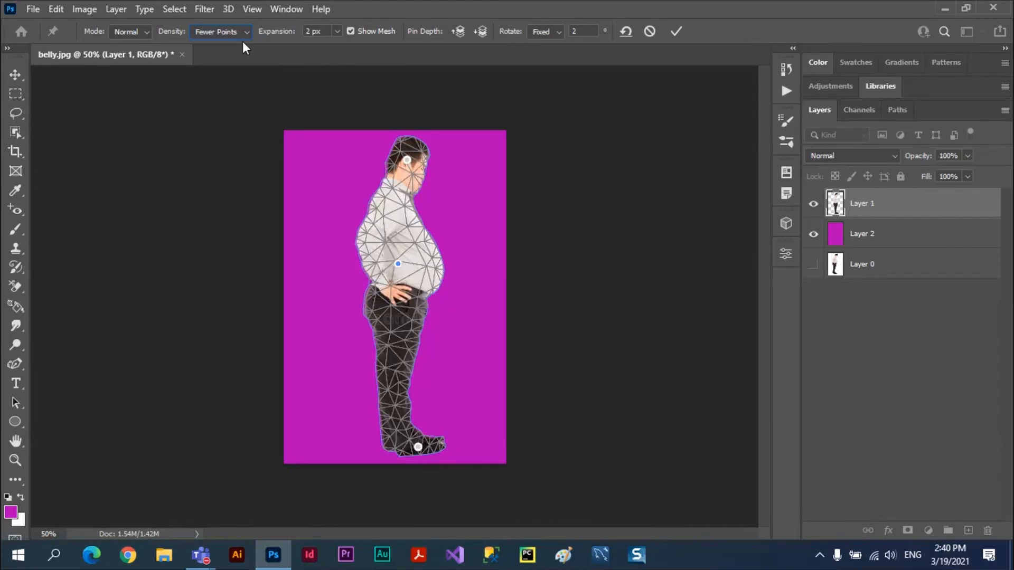
left_click(406, 258)
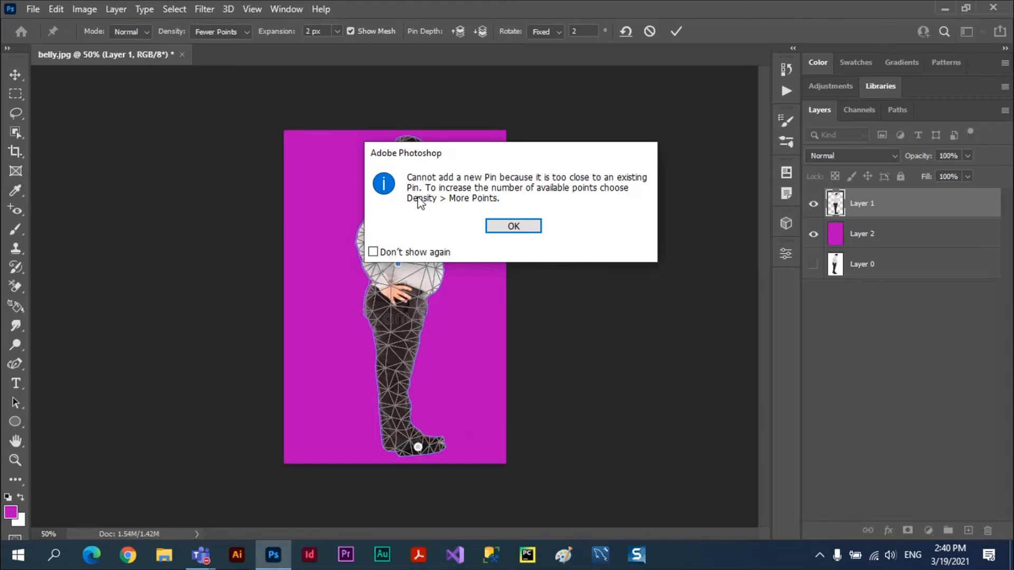
left_click(514, 226)
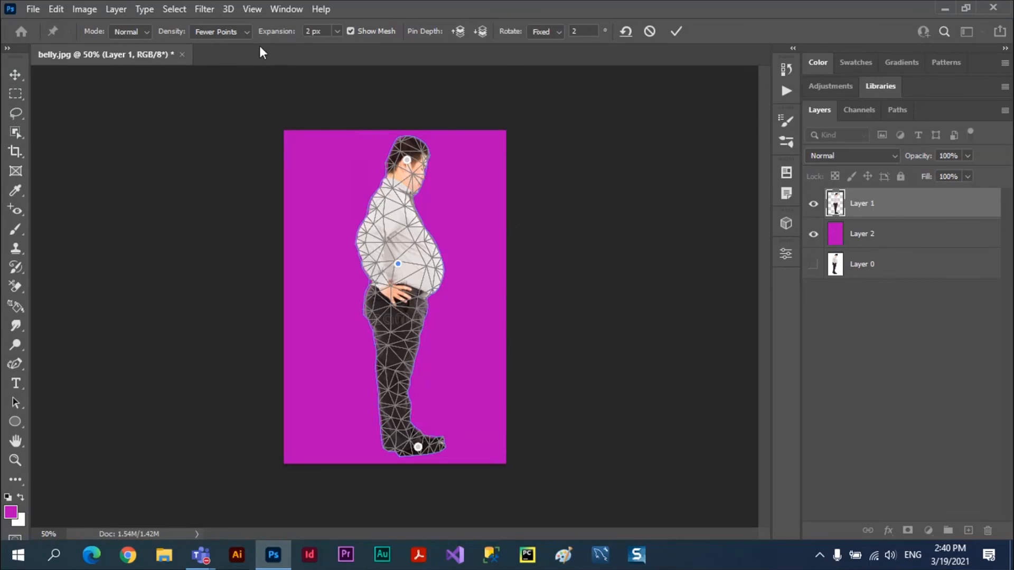
Step: Raise the mesh density to Normal and further to More Points
left_click(248, 34)
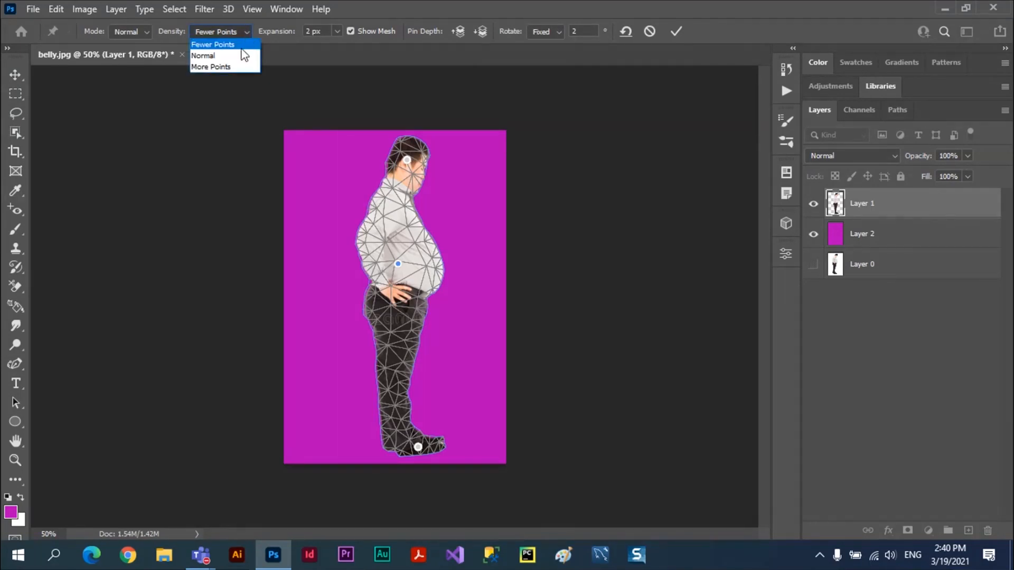
left_click(241, 59)
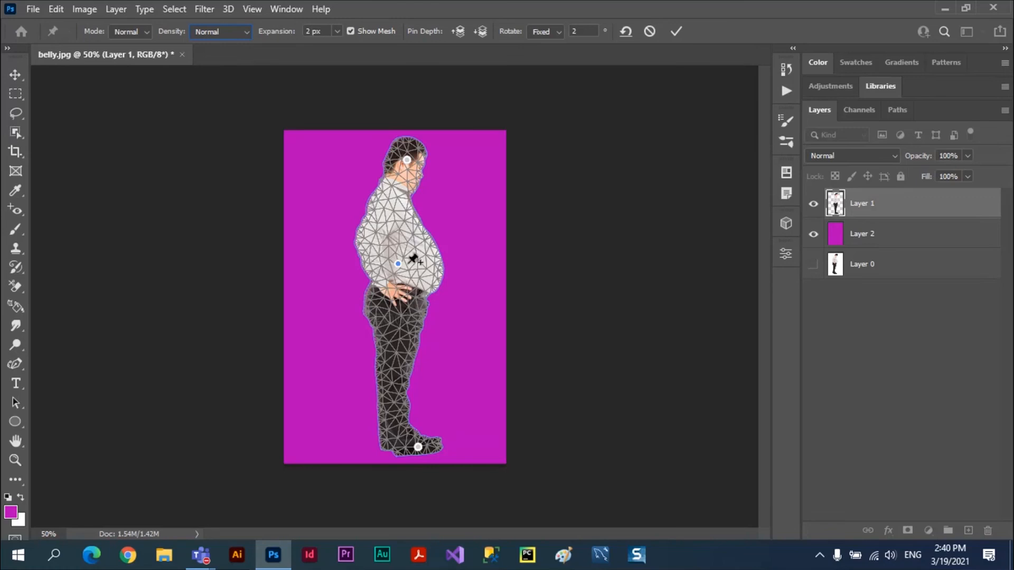
left_click(246, 33)
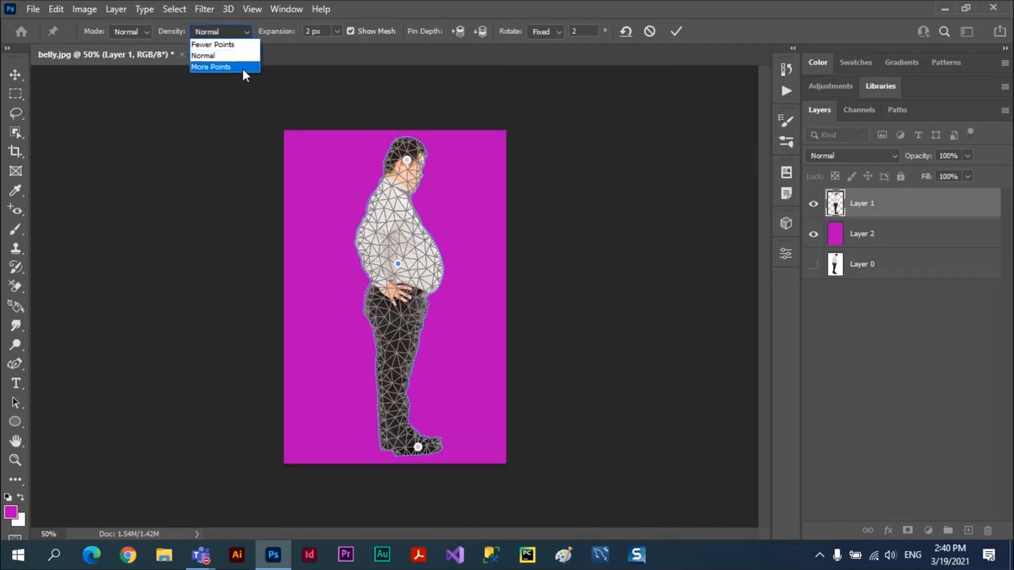
left_click(243, 67)
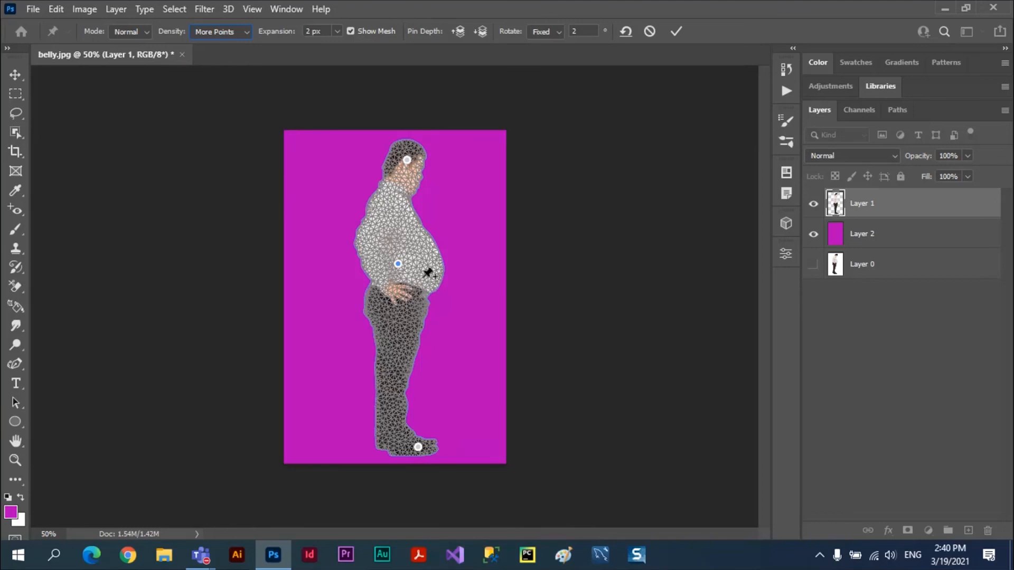
Step: Add a pin just above the torso pin, pull it slightly forward and undo that move
left_click(406, 252)
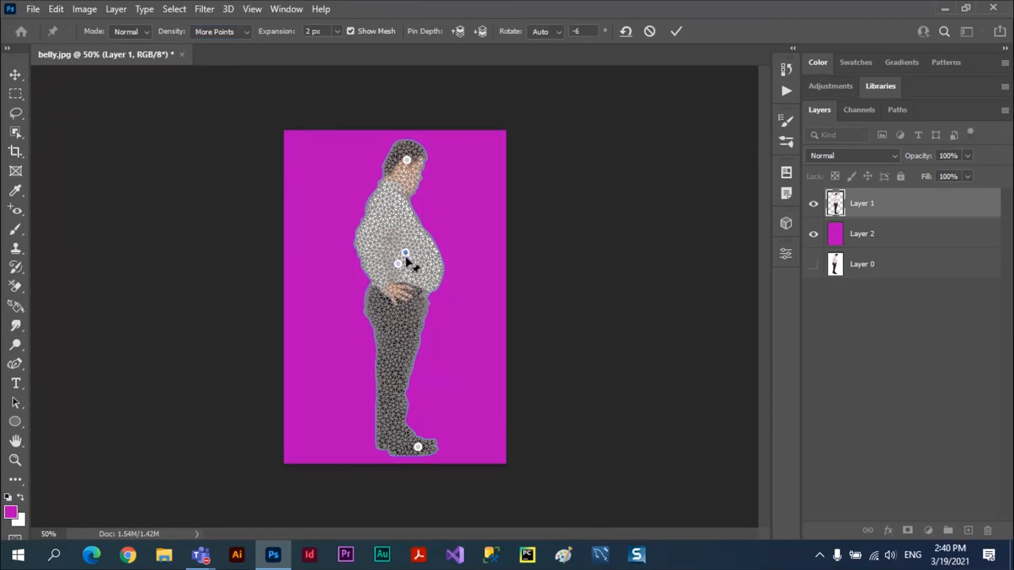
mouse_move(405, 253)
left_mouse_down()
mouse_move(433, 270)
mouse_move(416, 255)
left_mouse_up()
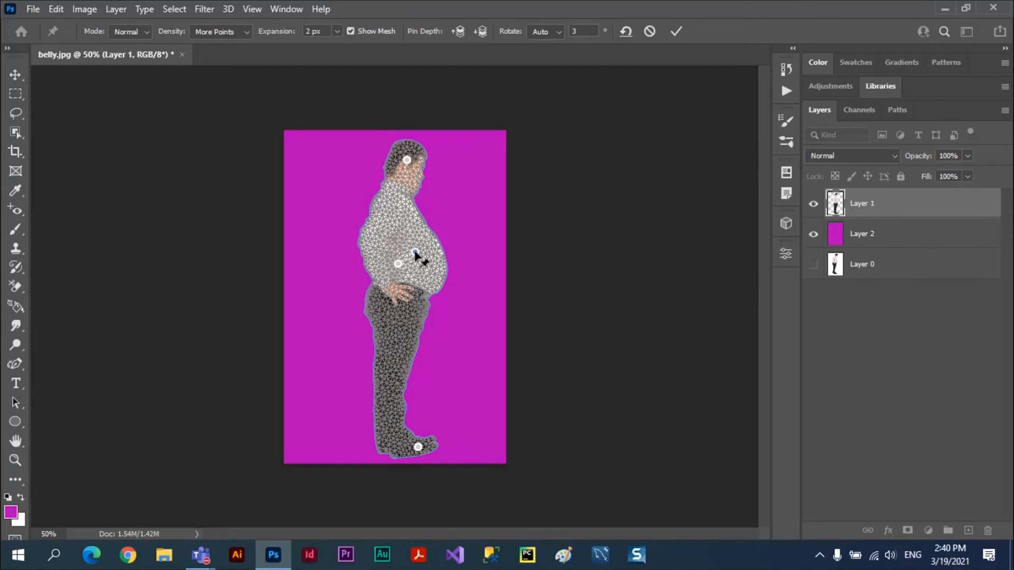
key("ctrl+z")
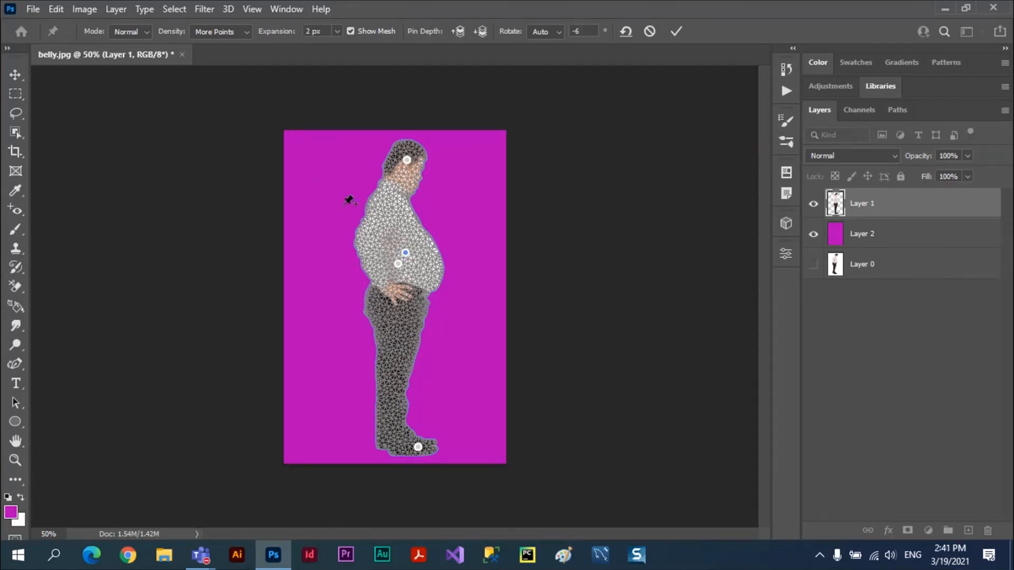
Step: Set the mesh density to Fewer Points
left_click(246, 32)
left_click(243, 46)
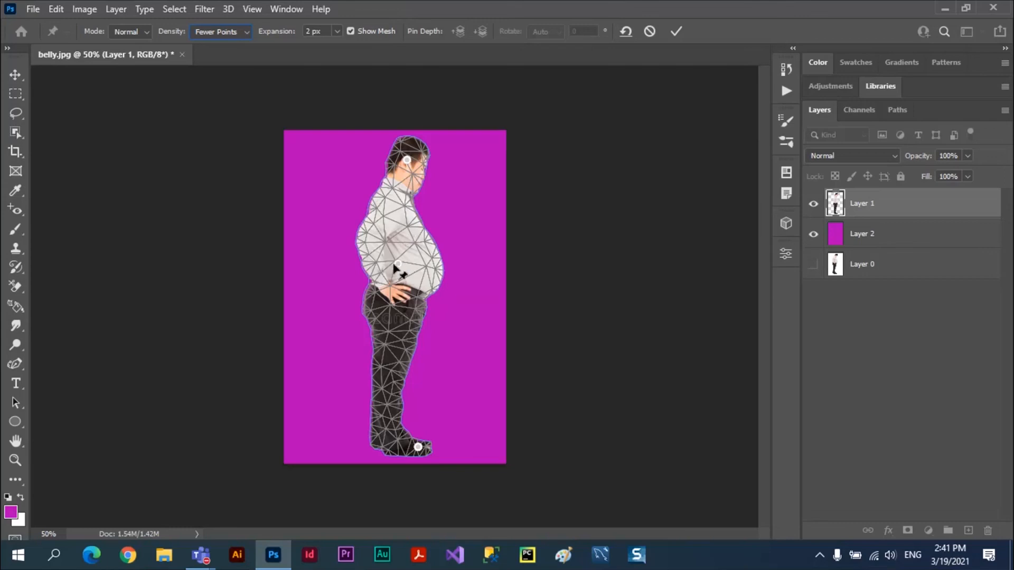
Step: Place and delete a pin a little above the torso pin, and try to add another one closer to it
left_click(402, 238)
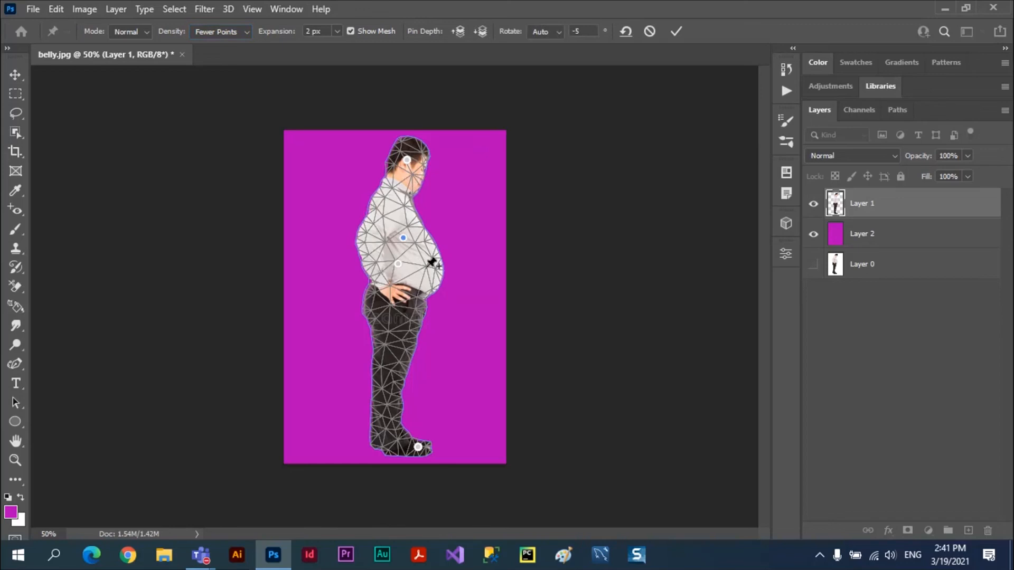
key("Delete")
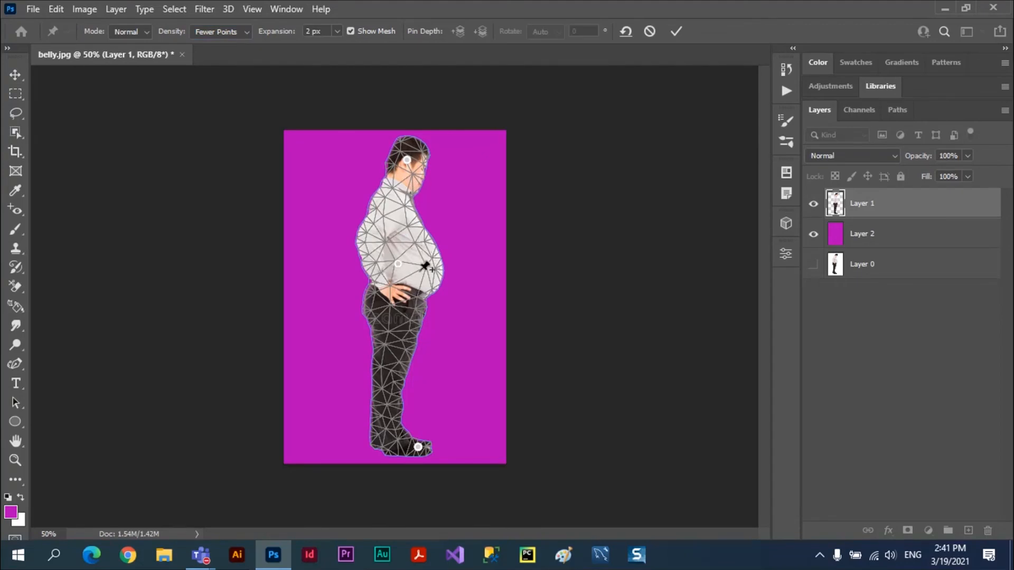
left_click(400, 252)
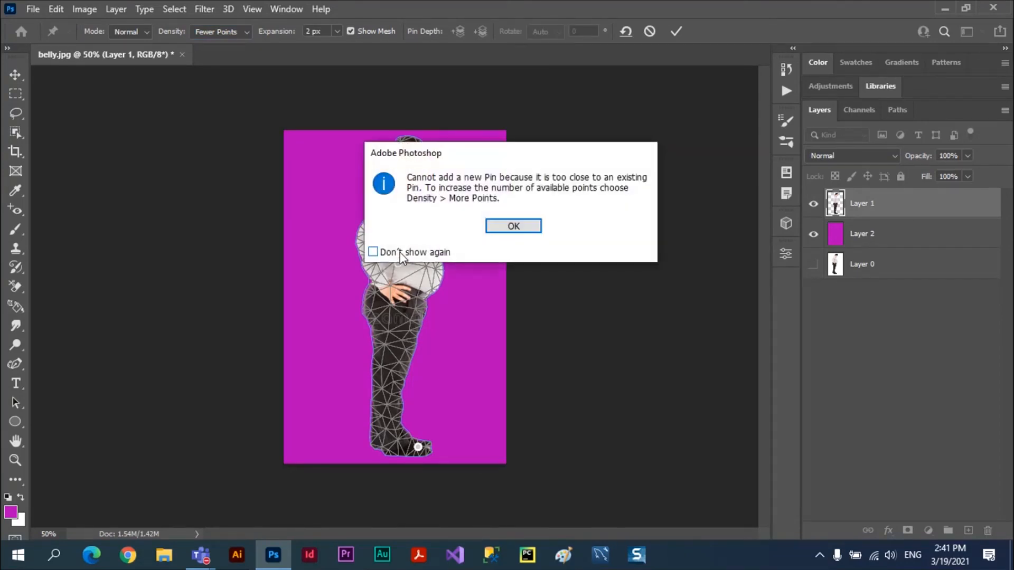
left_click(515, 223)
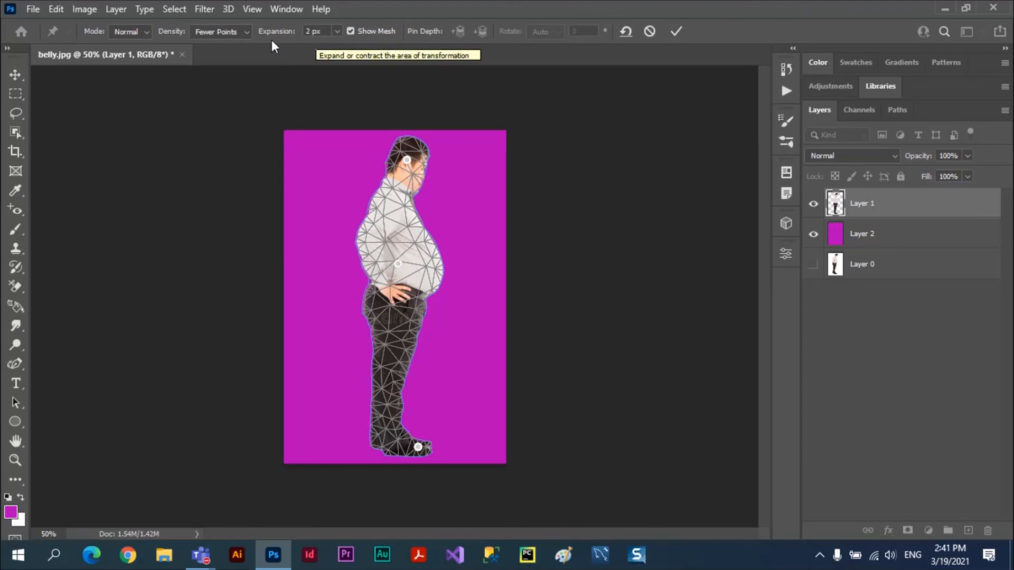
Step: Set the mesh expansion to 60 px, nudge the head pin slightly down and shift the foot pin slightly up
left_click(338, 32)
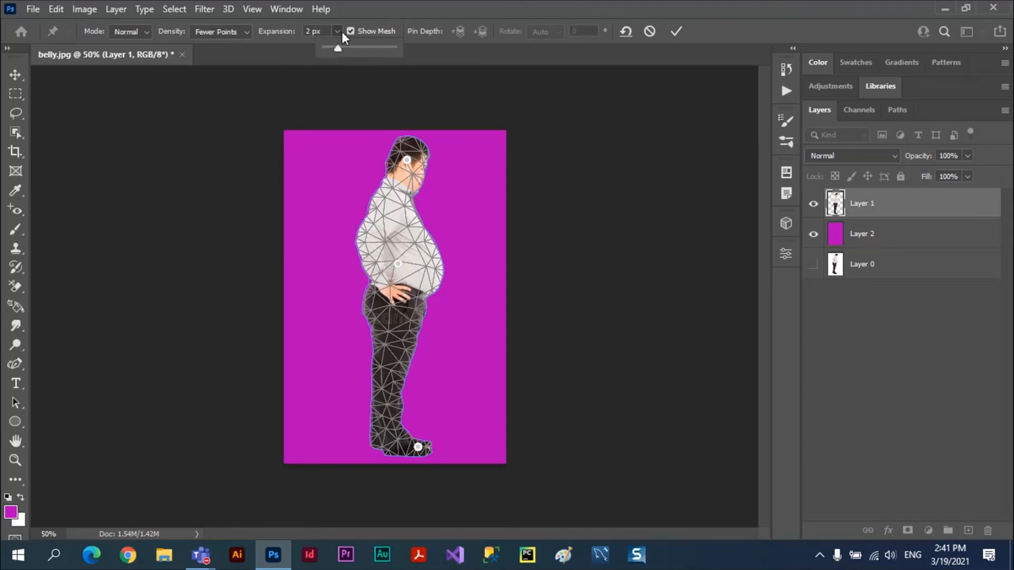
left_click(370, 48)
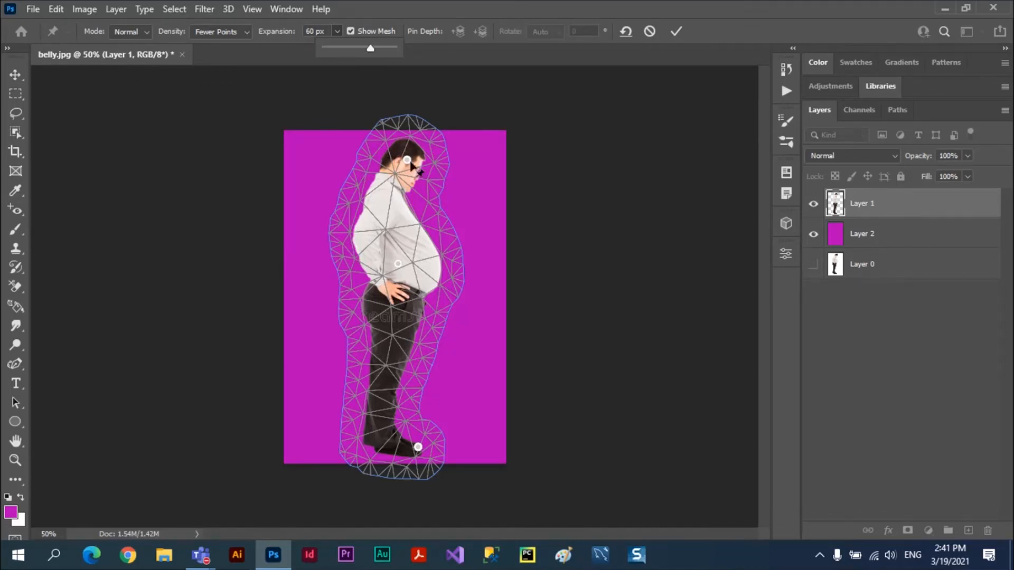
left_click(408, 162)
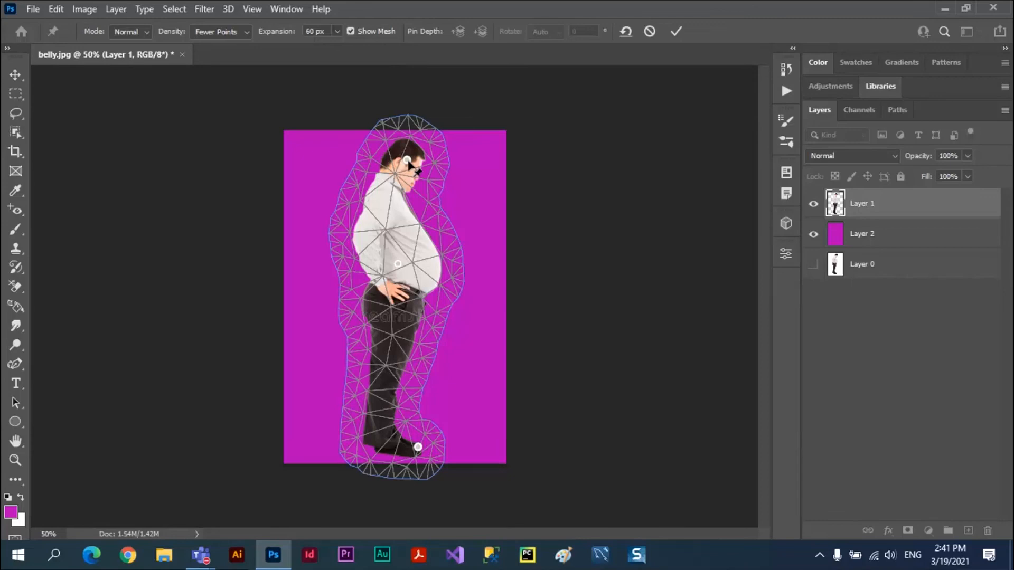
mouse_move(408, 162)
left_mouse_down()
mouse_move(427, 159)
mouse_move(438, 181)
mouse_move(398, 150)
mouse_move(408, 163)
left_mouse_up()
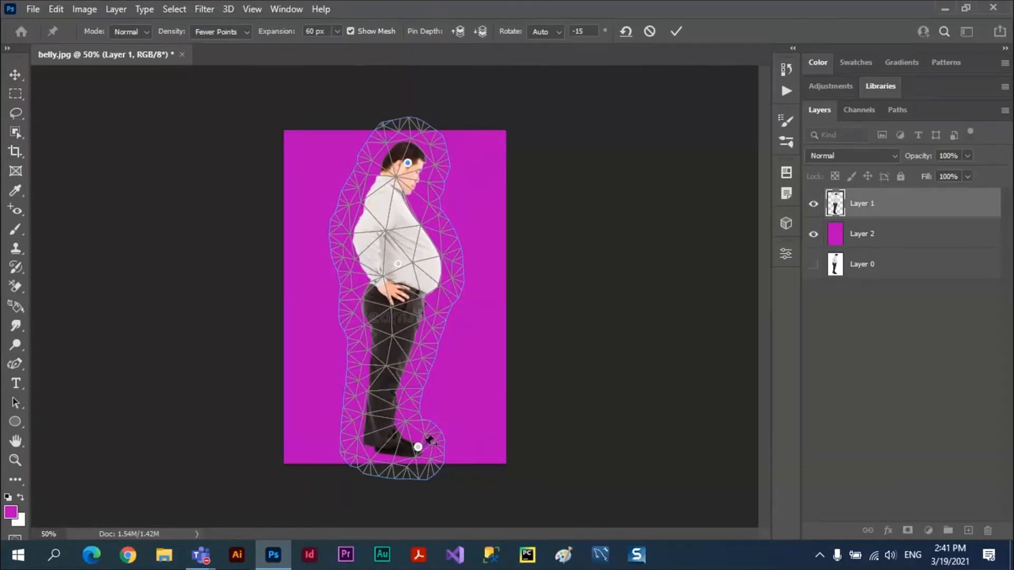
mouse_move(417, 448)
left_mouse_down()
mouse_move(413, 404)
mouse_move(415, 438)
left_mouse_up()
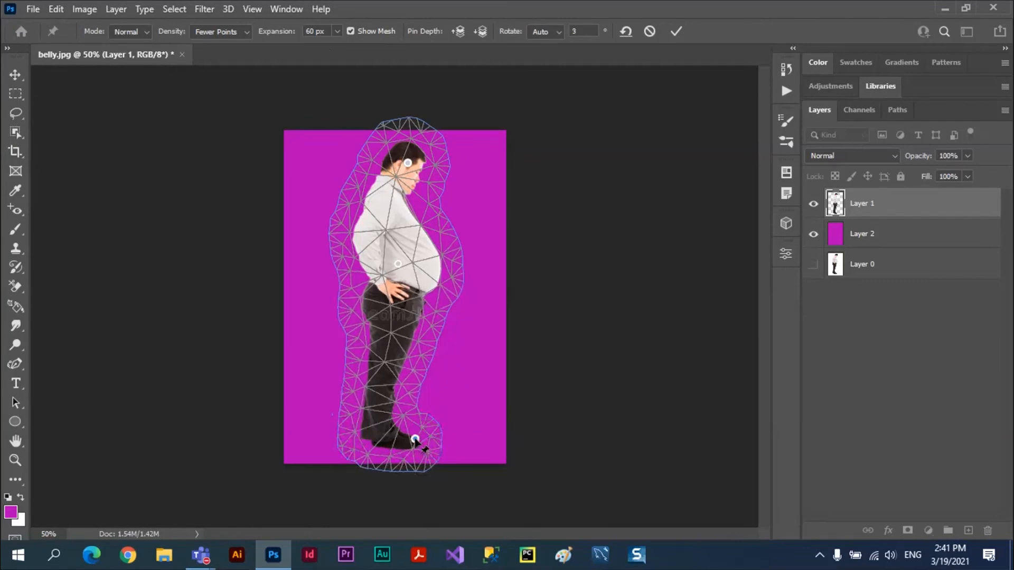
Step: Contract the mesh expansion to -20 px, raise it through -7 px and 2 px, and settle on 1 px
left_click(335, 32)
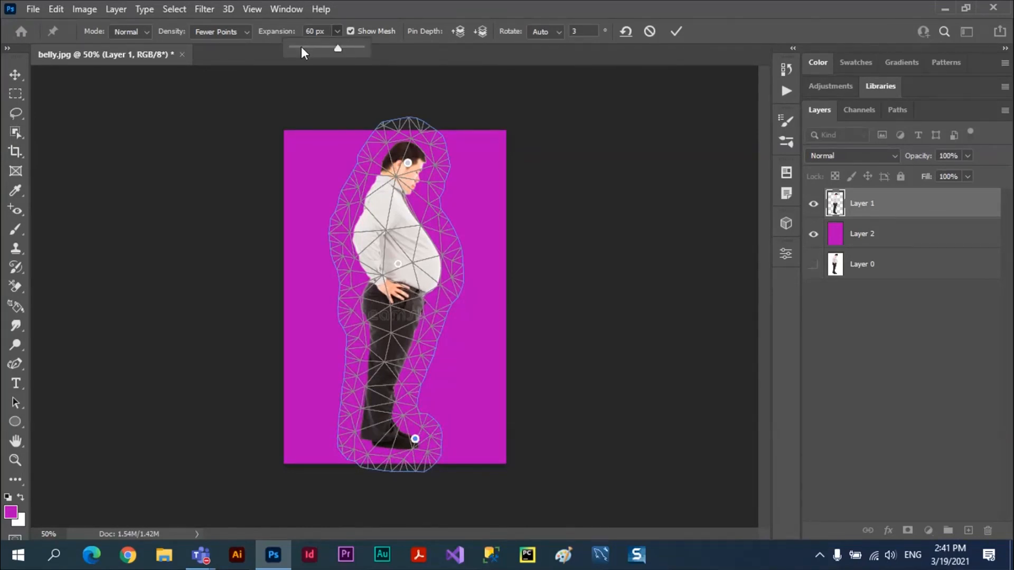
left_click_drag(301, 46, 290, 47)
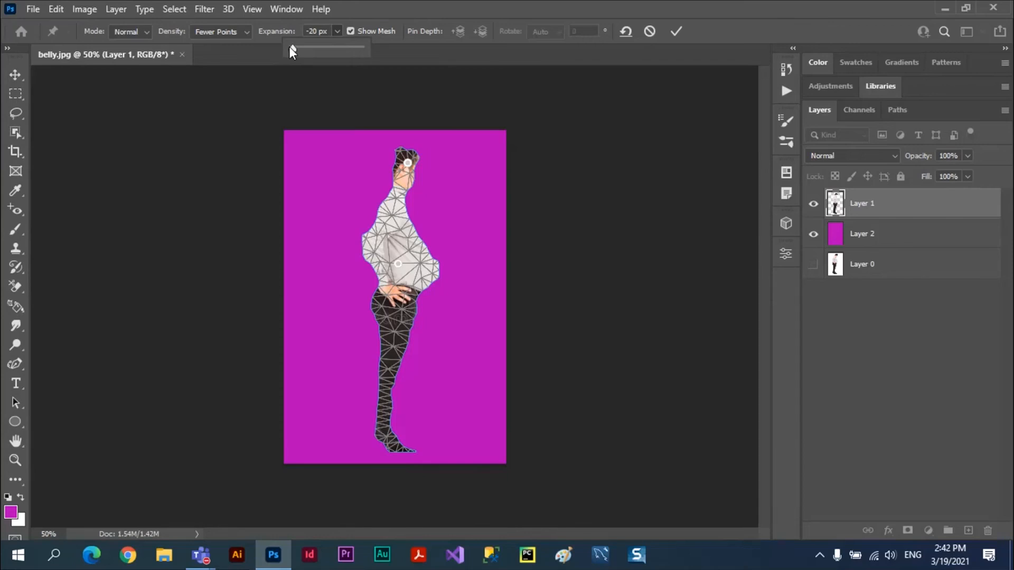
left_click_drag(291, 47, 299, 48)
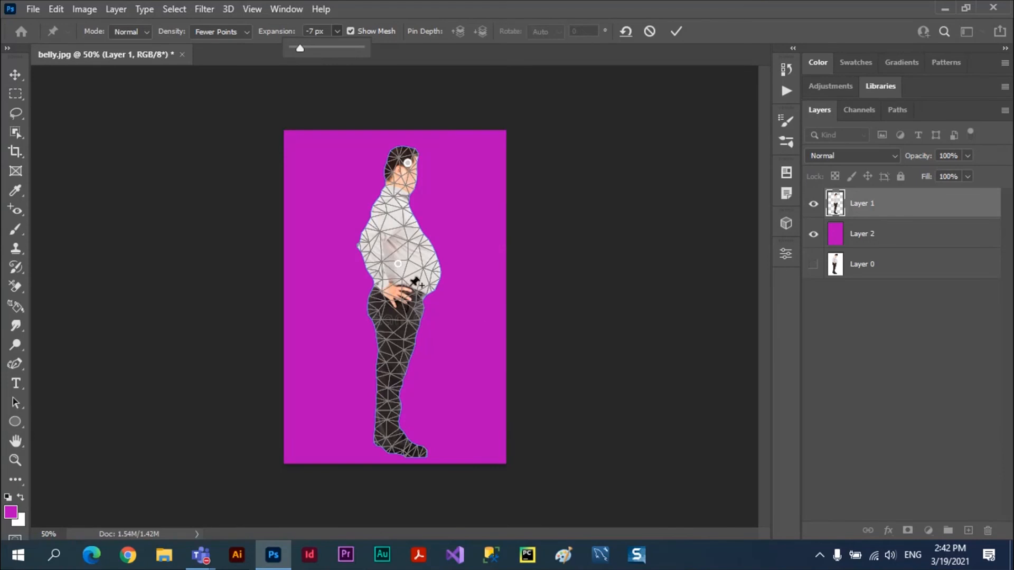
left_click_drag(301, 48, 305, 49)
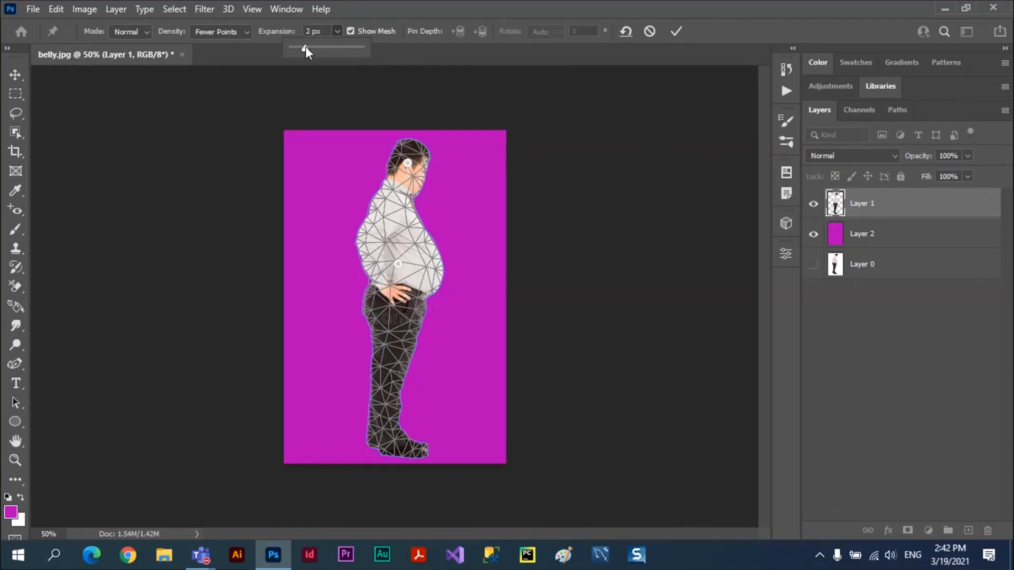
left_click_drag(305, 46, 305, 46)
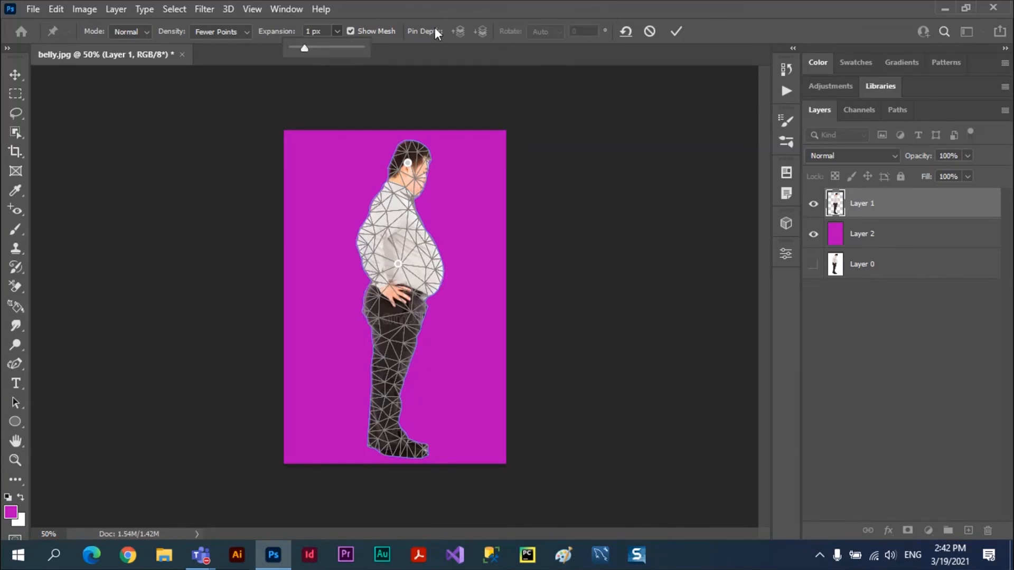
left_click(493, 20)
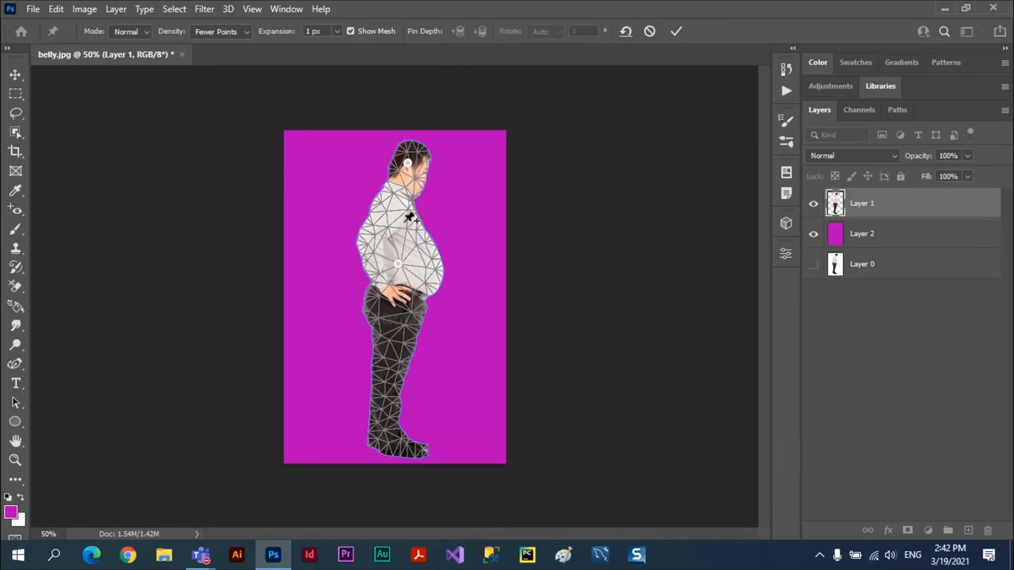
Step: Add pins on the upper chest and just above the torso pin, and bend the head down in front of the belly
left_click(400, 207)
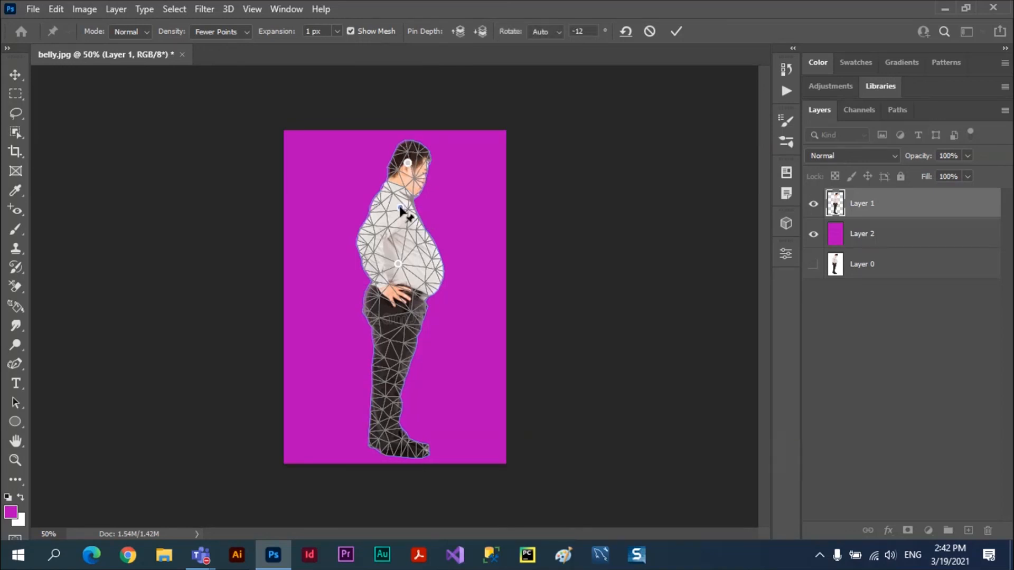
left_click_drag(402, 239, 402, 242)
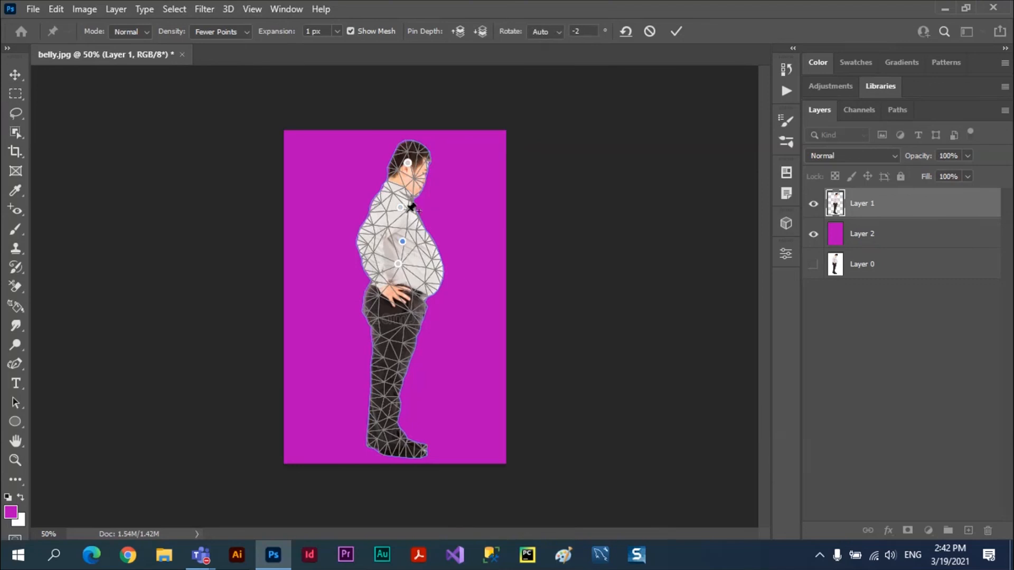
left_click_drag(408, 164, 445, 261)
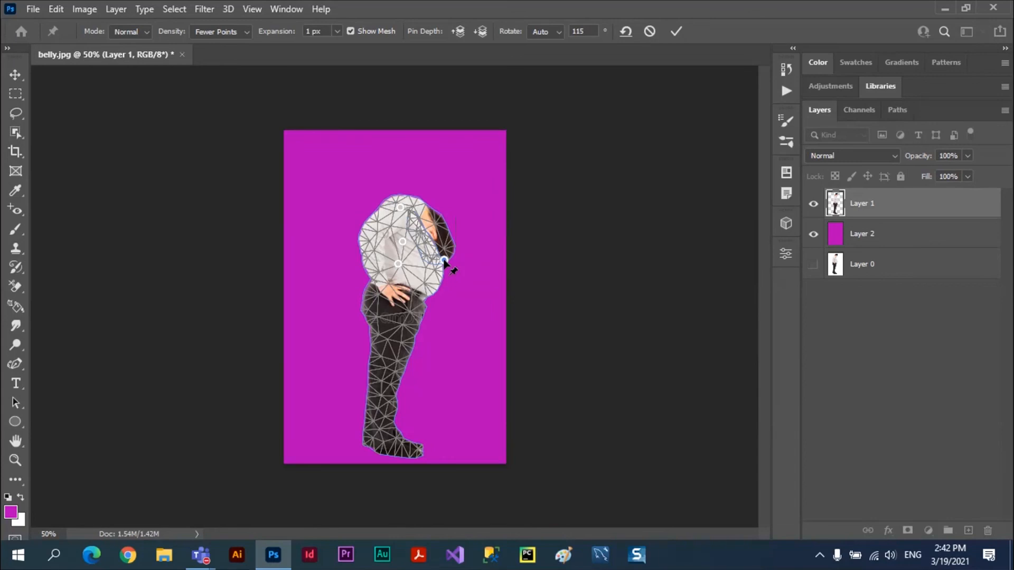
Step: Change the head pin's depth forward and backward, and move the pin to lift the head back upright
left_click(400, 208)
left_click(444, 260)
left_click(457, 33)
left_click(482, 32)
mouse_move(444, 261)
left_mouse_down()
mouse_move(436, 289)
mouse_move(455, 248)
mouse_move(439, 153)
mouse_move(458, 223)
mouse_move(434, 260)
mouse_move(437, 276)
mouse_move(456, 223)
mouse_move(439, 256)
left_mouse_up()
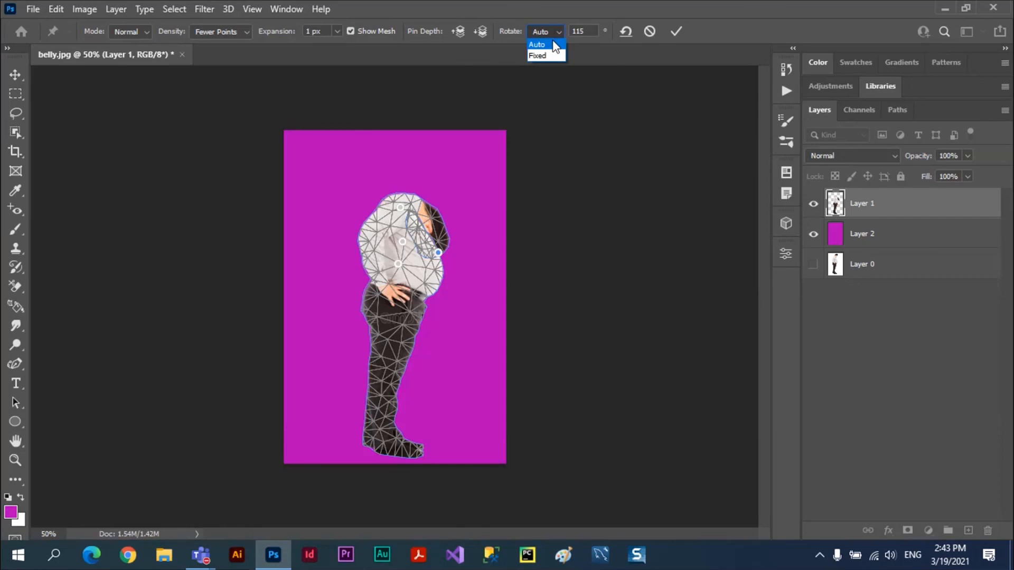
left_click(594, 31)
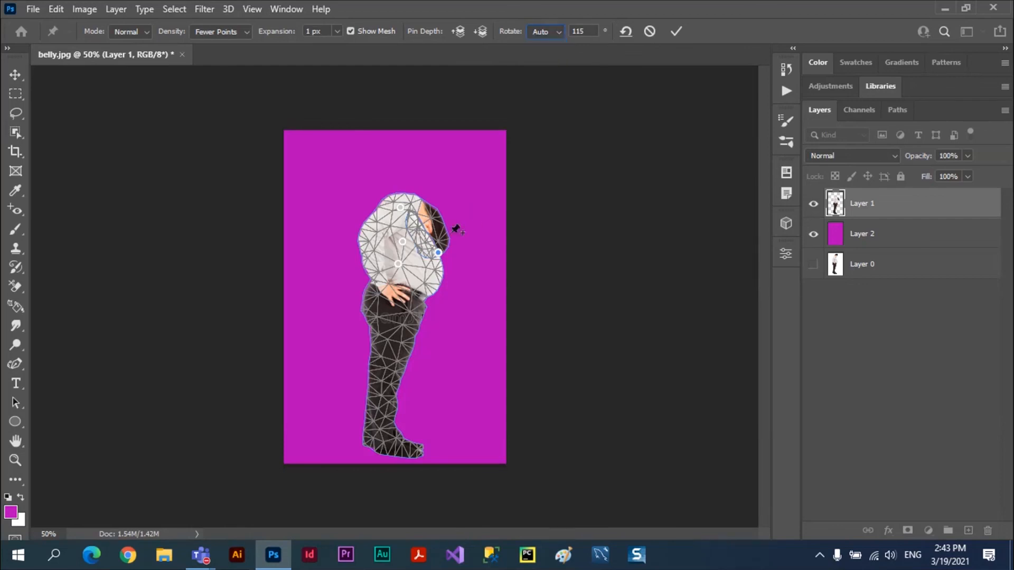
left_click_drag(438, 253, 412, 164)
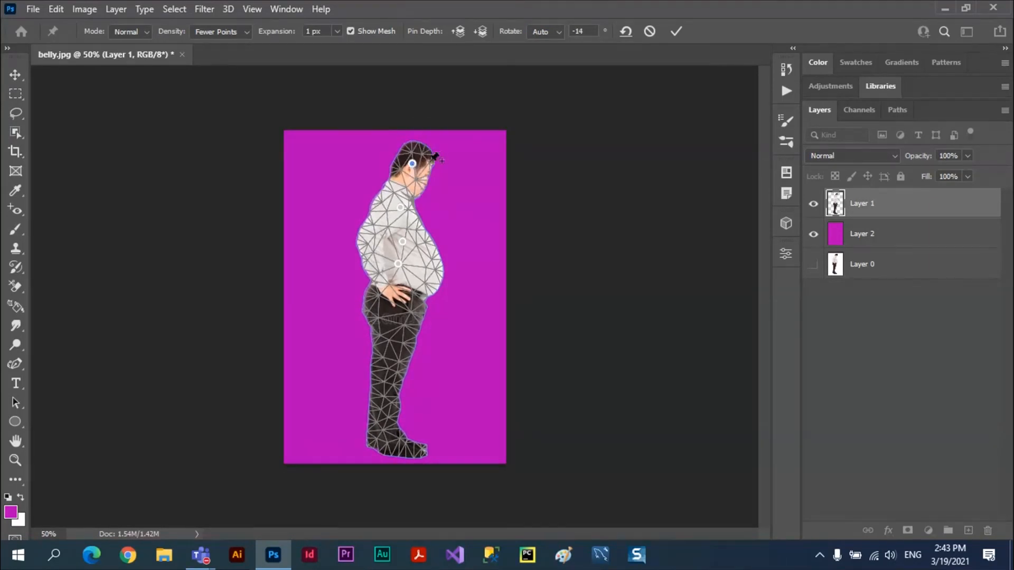
Step: Try rotating the head around its pin, reset the pin's rotation to Auto and apply the warp
key("alt")
left_click_drag(431, 162, 462, 167)
left_click(557, 33)
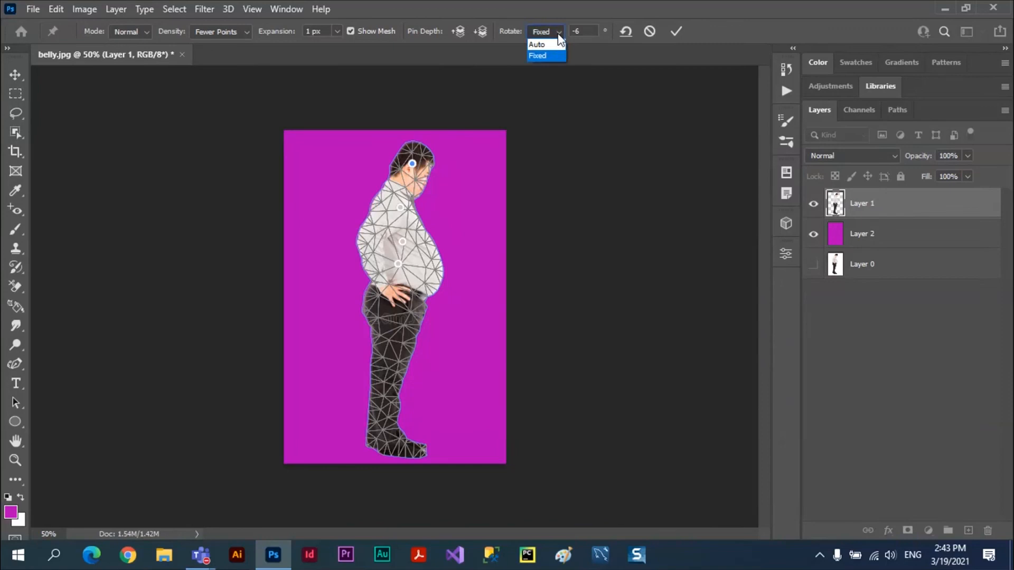
left_click(556, 41)
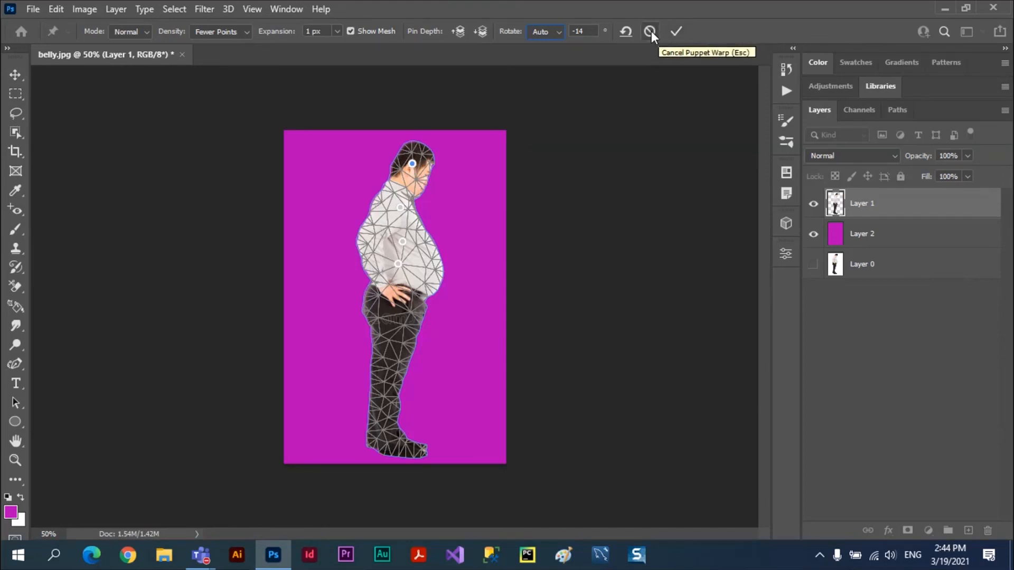
left_click(674, 31)
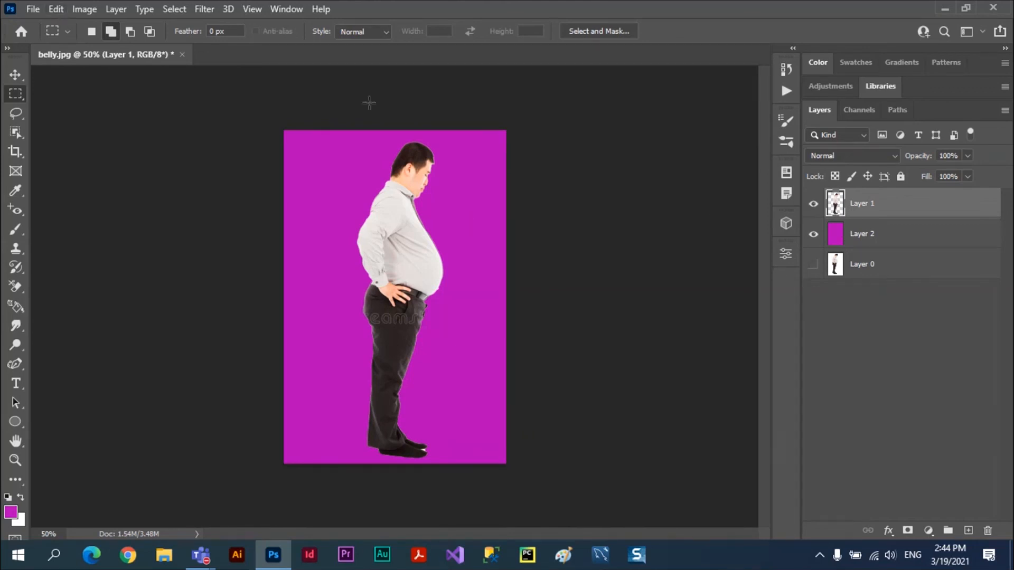
Step: Puppet Warp Layer 1 again with pins on the head, torso and ankle, pull the torso pin backward and apply the warp
left_click(55, 11)
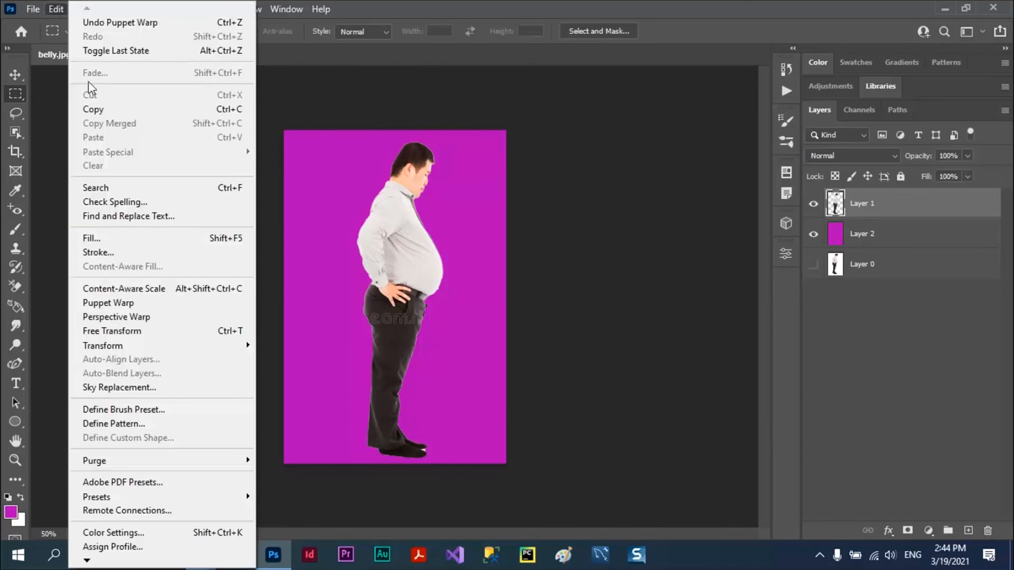
left_click(138, 305)
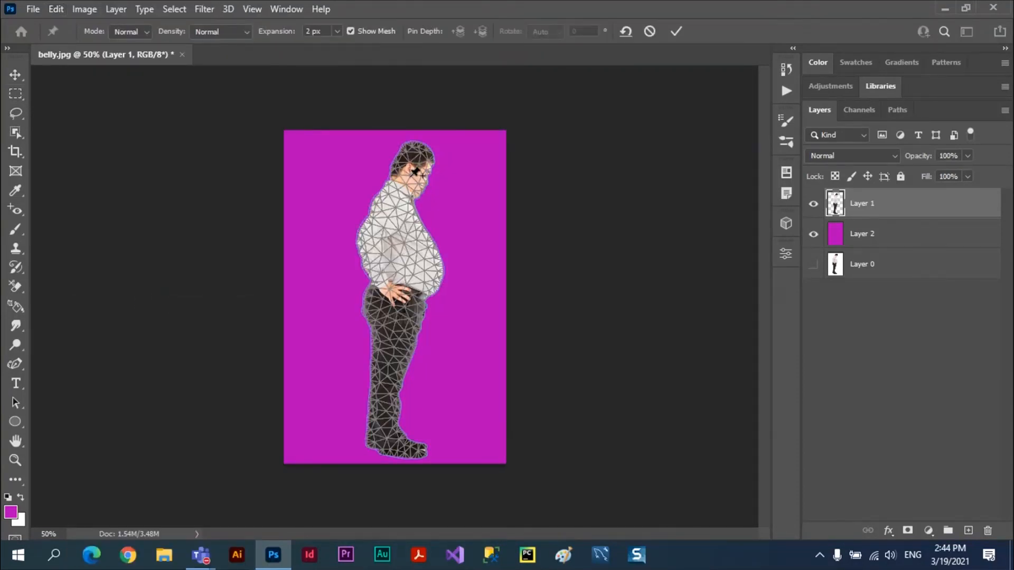
left_click(409, 178)
left_click(400, 253)
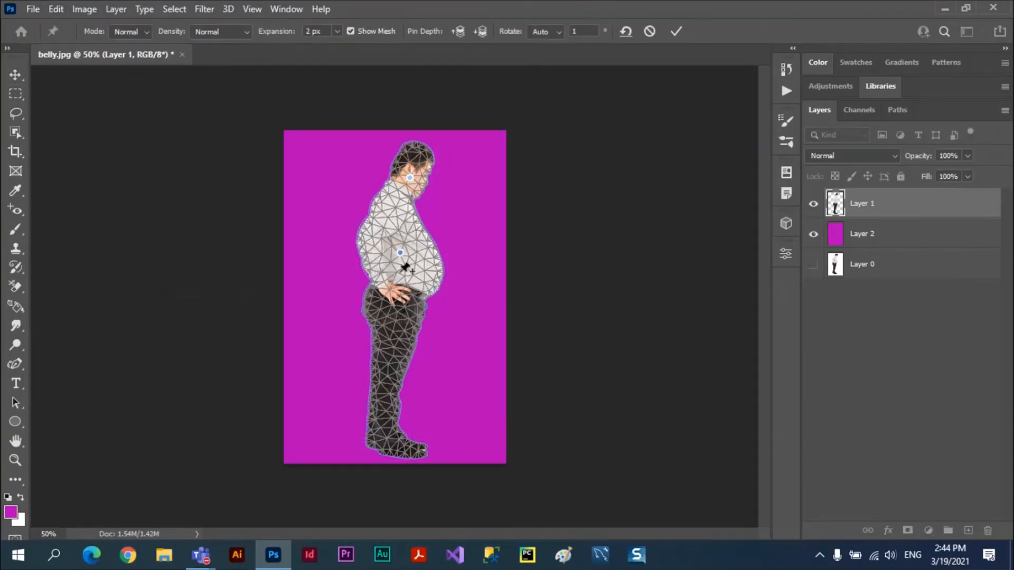
left_click(386, 436)
left_click_drag(400, 253, 363, 255)
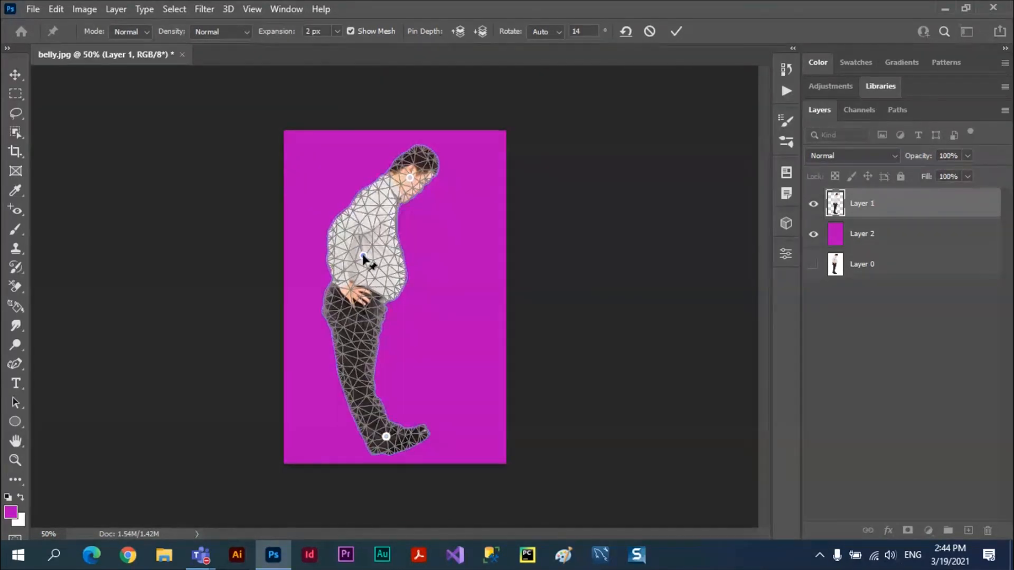
left_click(676, 33)
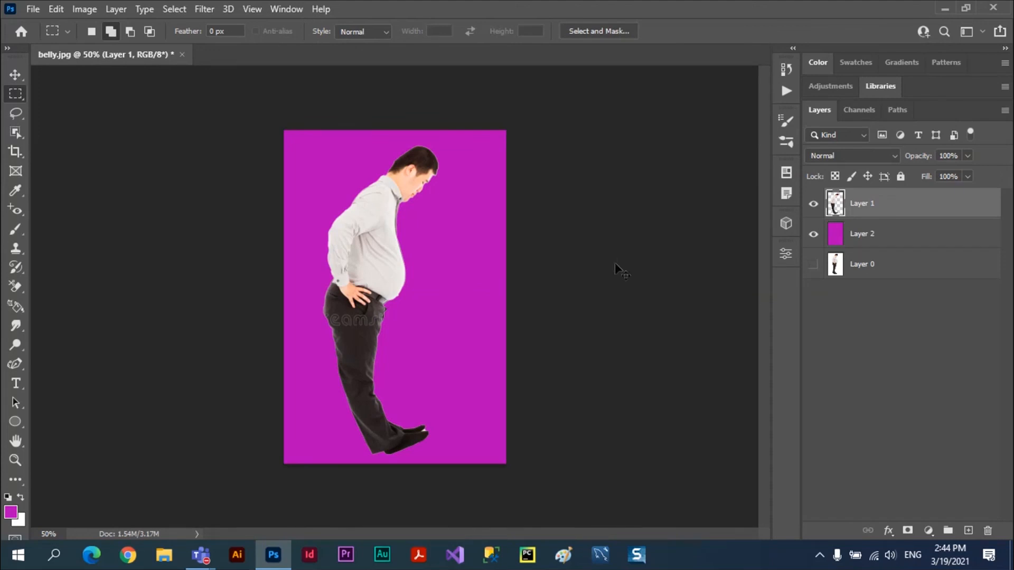
Step: Undo both applied Puppet Warps on Layer 1 and convert the layer to a Smart Object
key("ctrl+z")
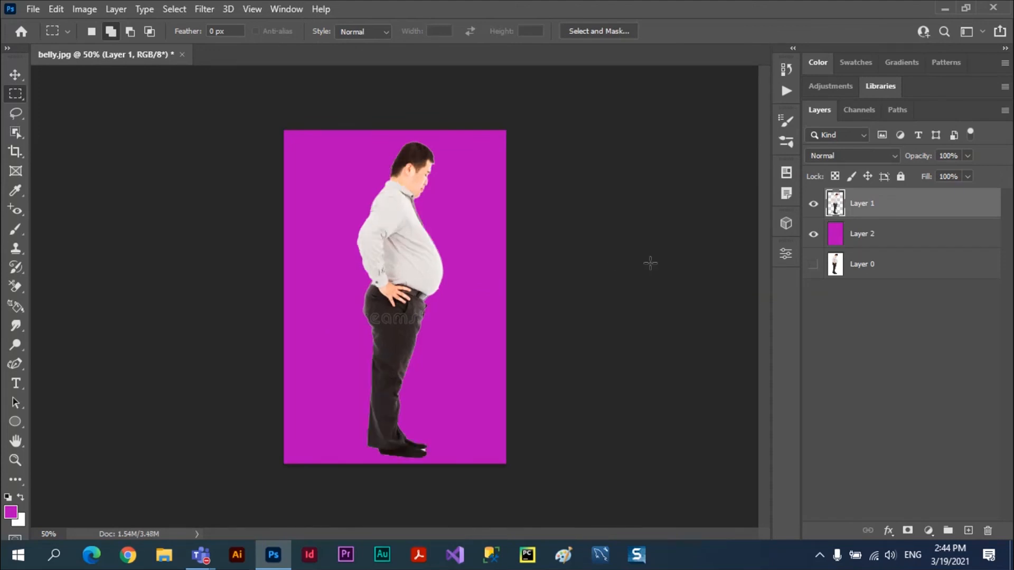
key("ctrl+shift+z")
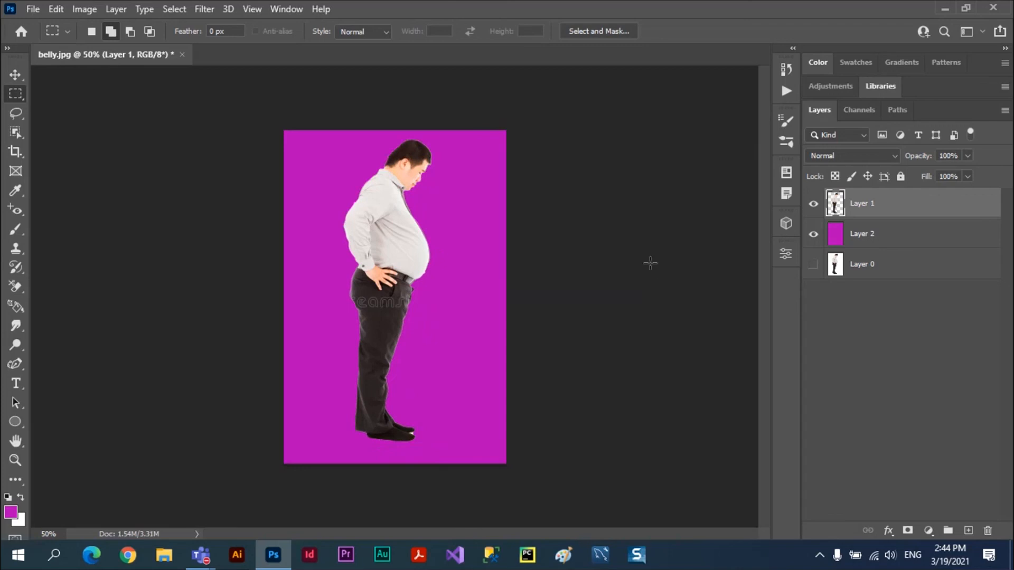
right_click(856, 205)
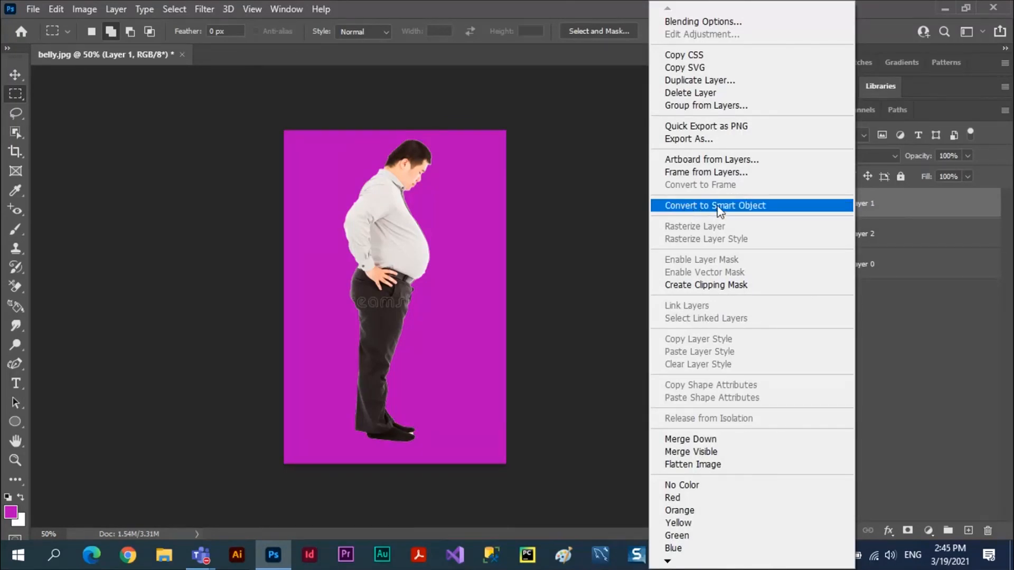
left_click(718, 209)
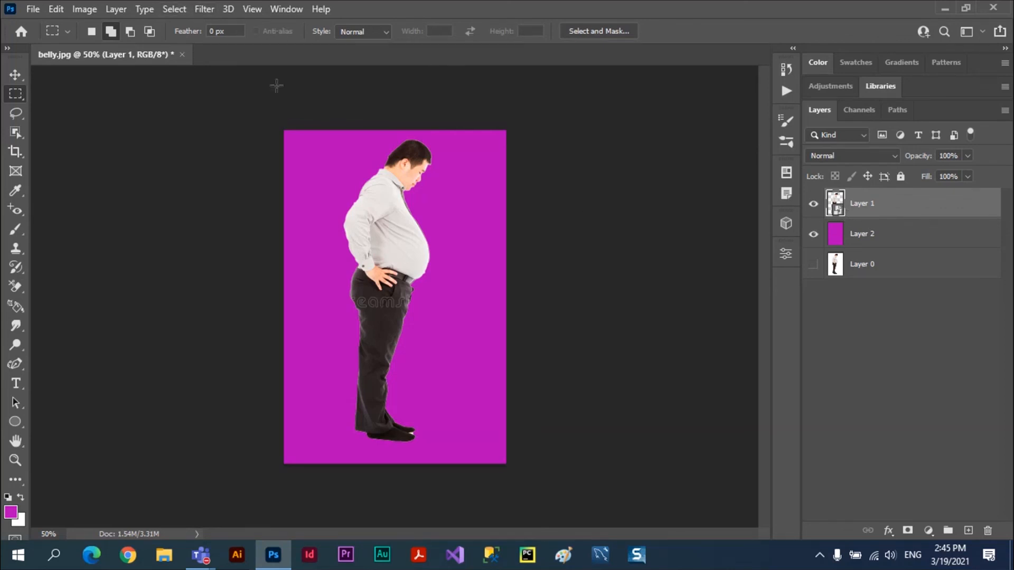
Step: Puppet Warp the Layer 1 Smart Object with pins on the head, torso and foot, pull the torso pin backward and apply
left_click(56, 9)
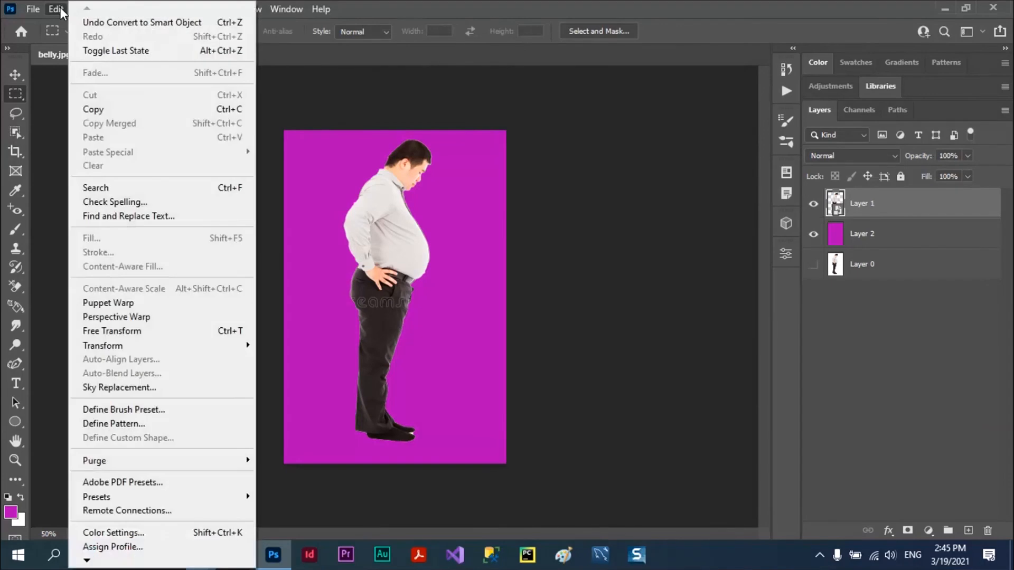
left_click(134, 302)
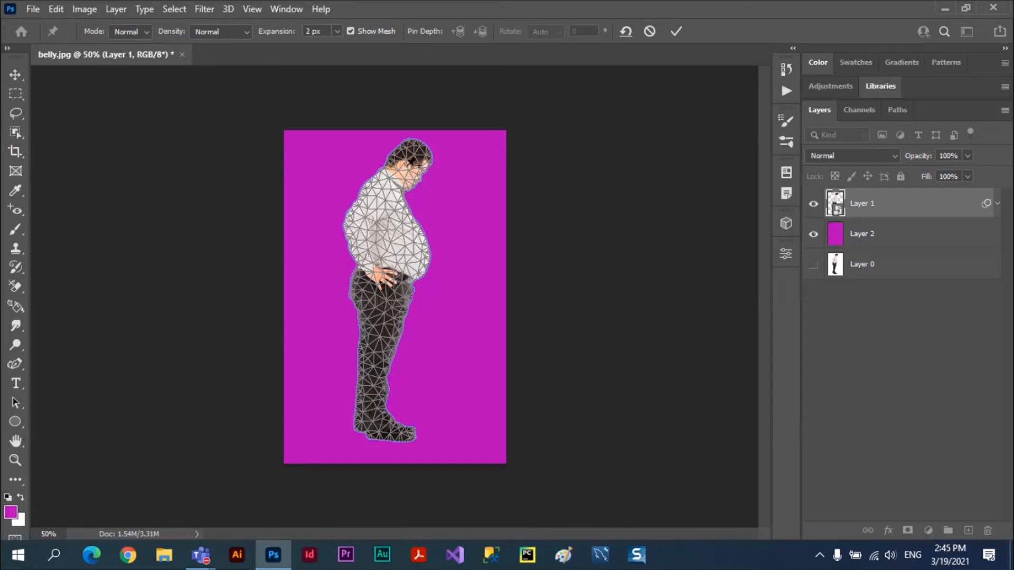
left_click(406, 167)
left_click(385, 253)
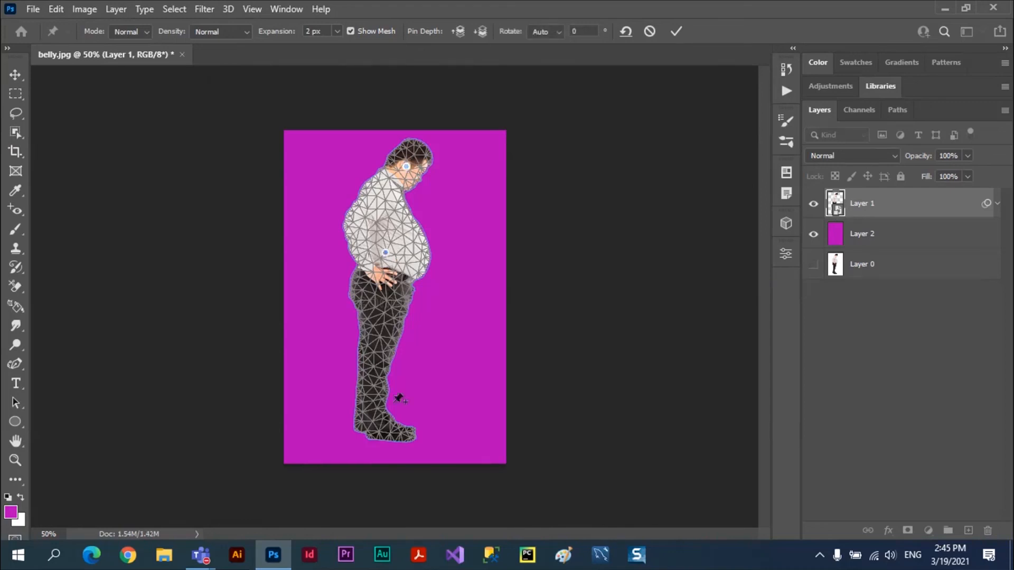
left_click(387, 437)
left_click_drag(386, 254, 355, 247)
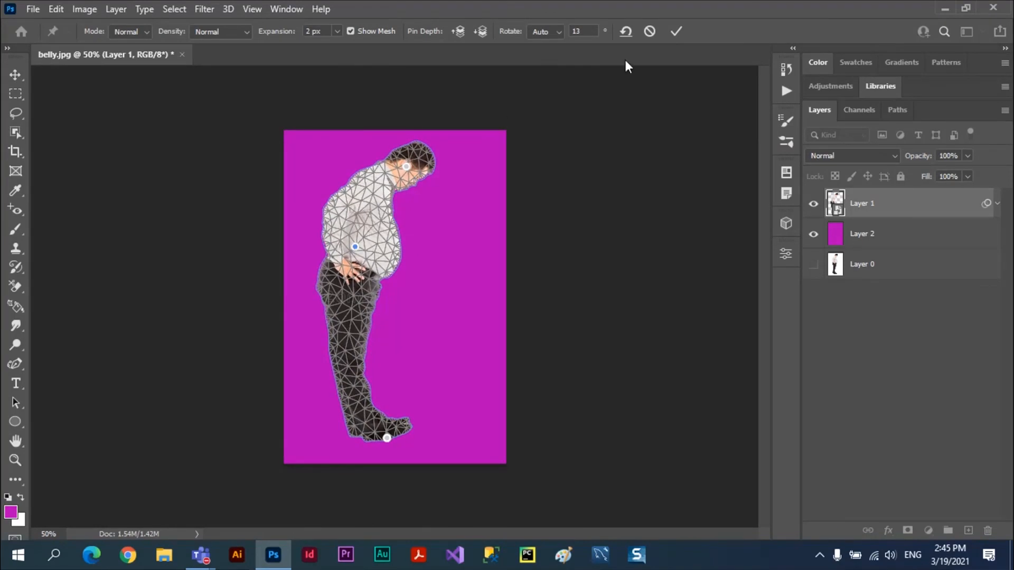
left_click(676, 36)
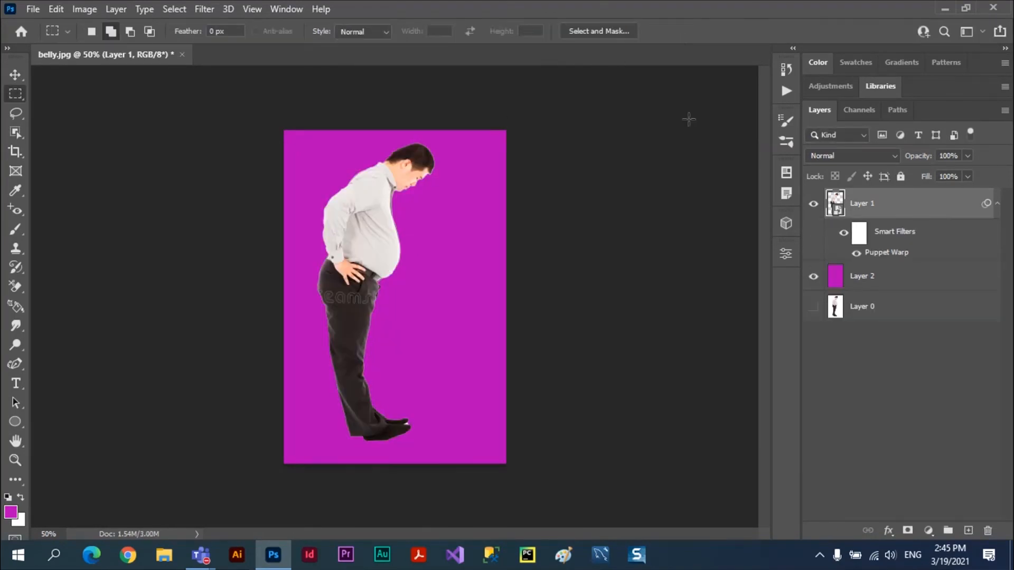
Step: Reopen the Puppet Warp smart filter on Layer 1 for editing, commit it without moving pins, and delete the filter mask
double_click(885, 254)
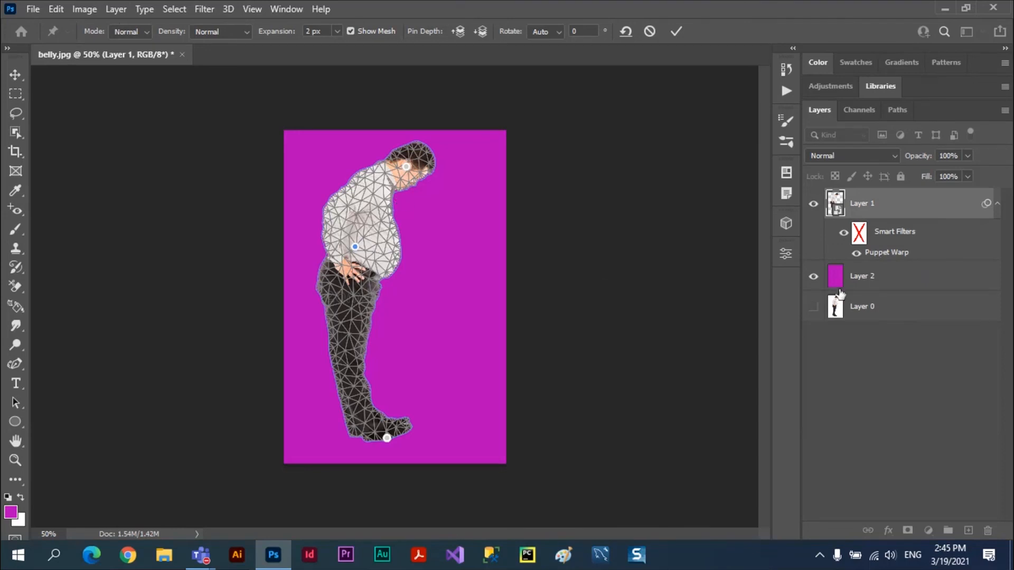
left_click(678, 32)
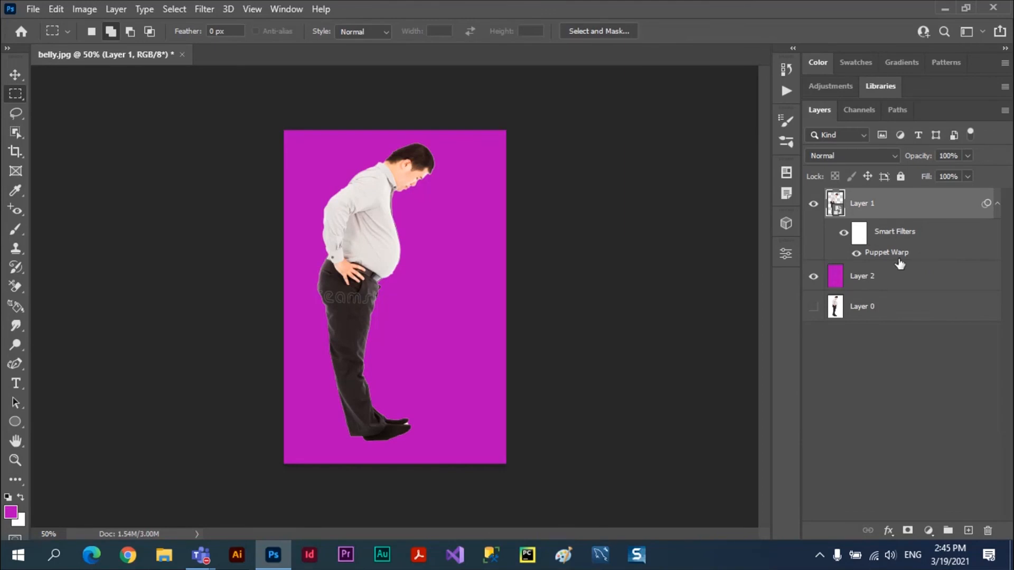
right_click(858, 239)
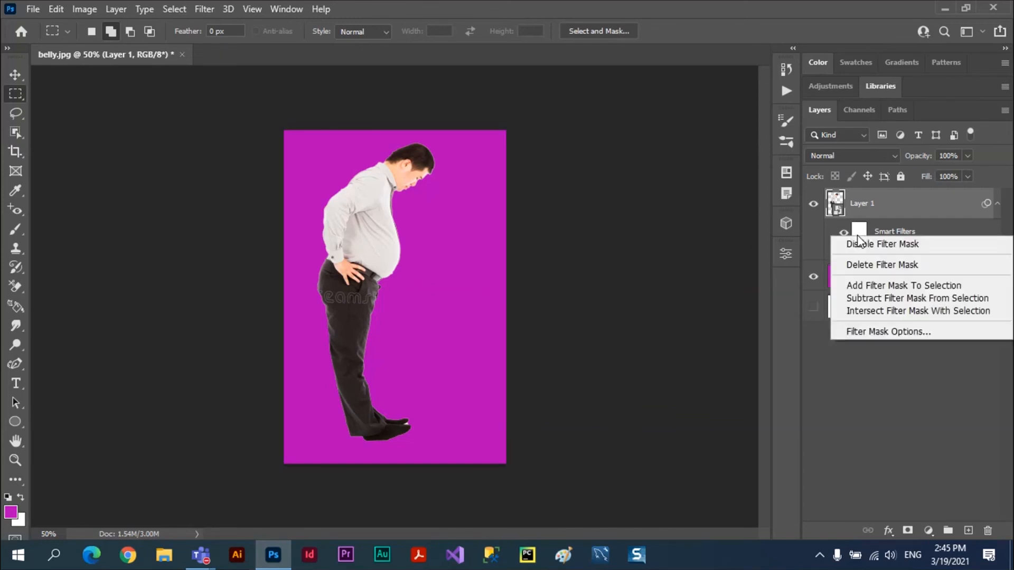
left_click(877, 270)
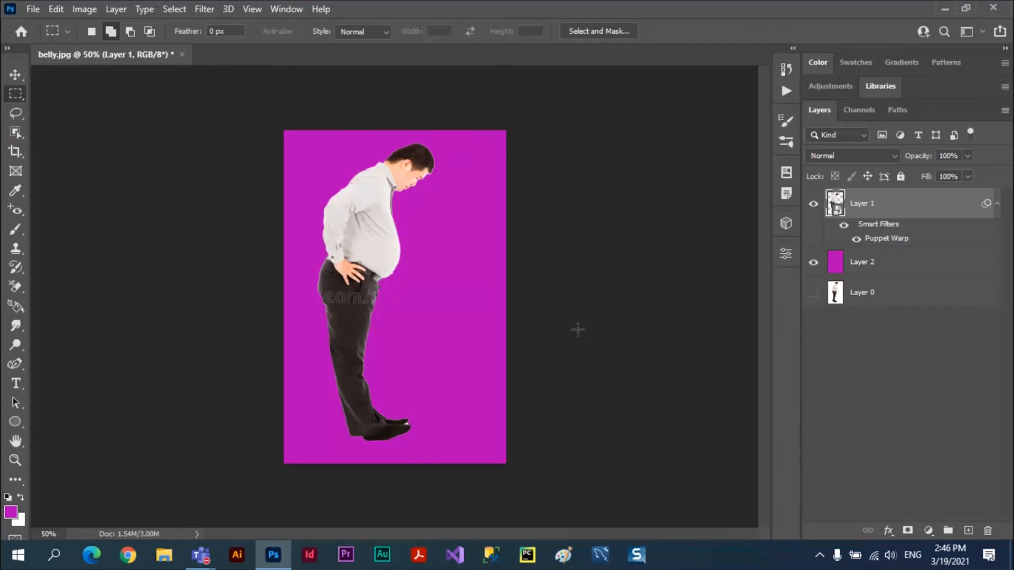
Step: Switch to the Daily Class meeting in Microsoft Teams and admit the guests waiting in the lobby
key("alt+Tab")
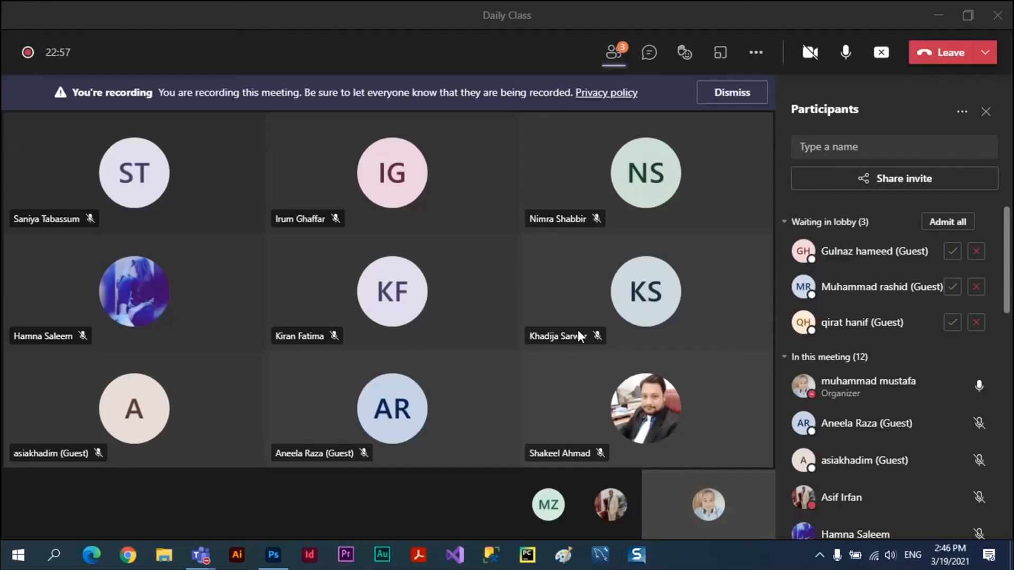
mouse_move(579, 336)
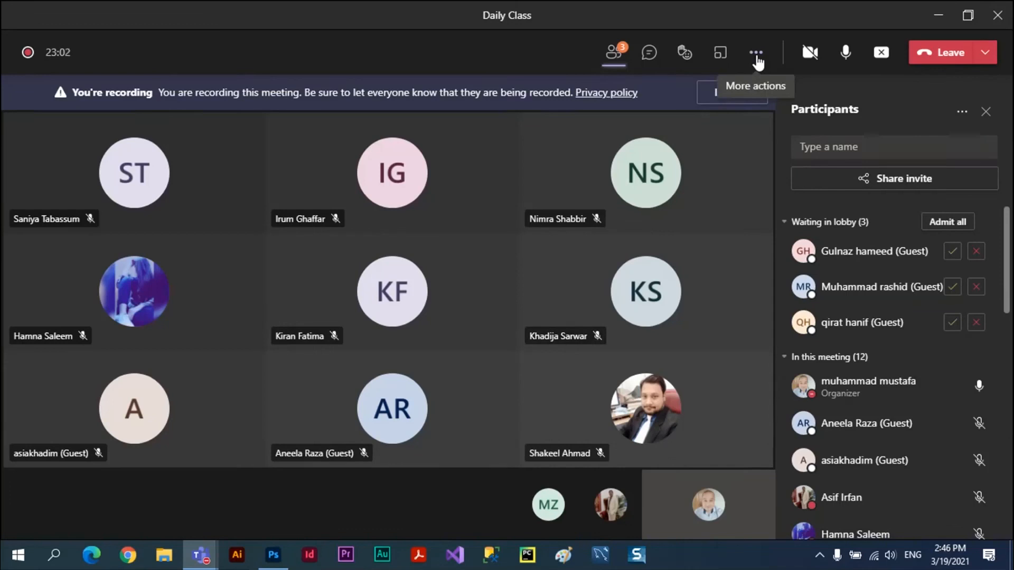
left_click(952, 252)
left_click(951, 288)
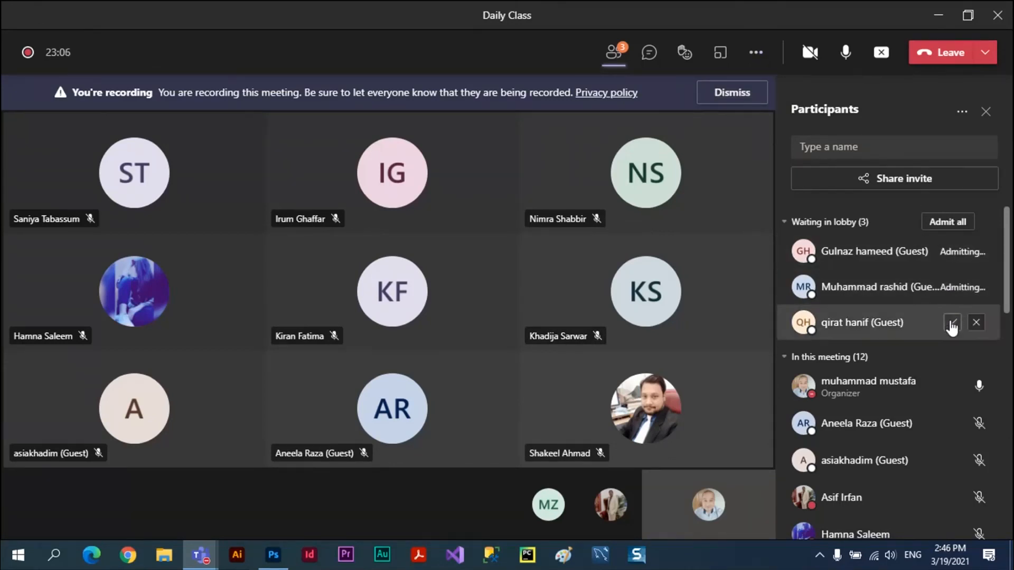
left_click(950, 323)
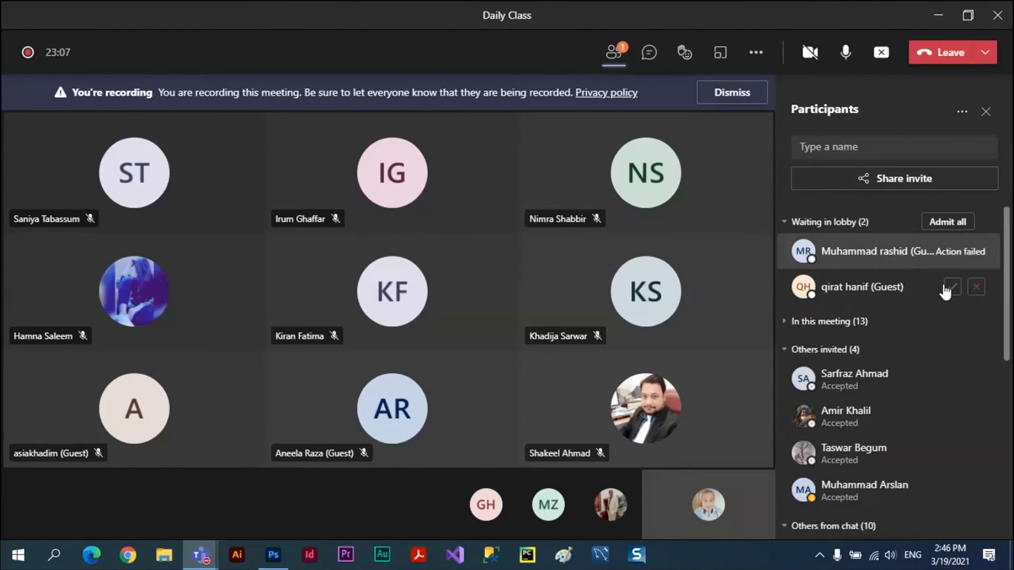
left_click(953, 251)
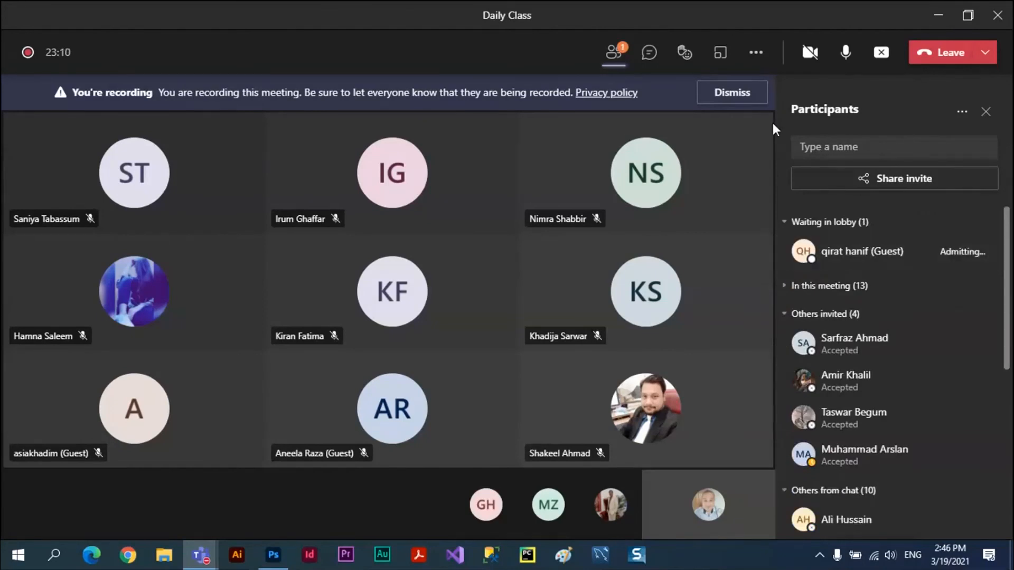
Step: Stop the recording of the Daily Class meeting
left_click(754, 53)
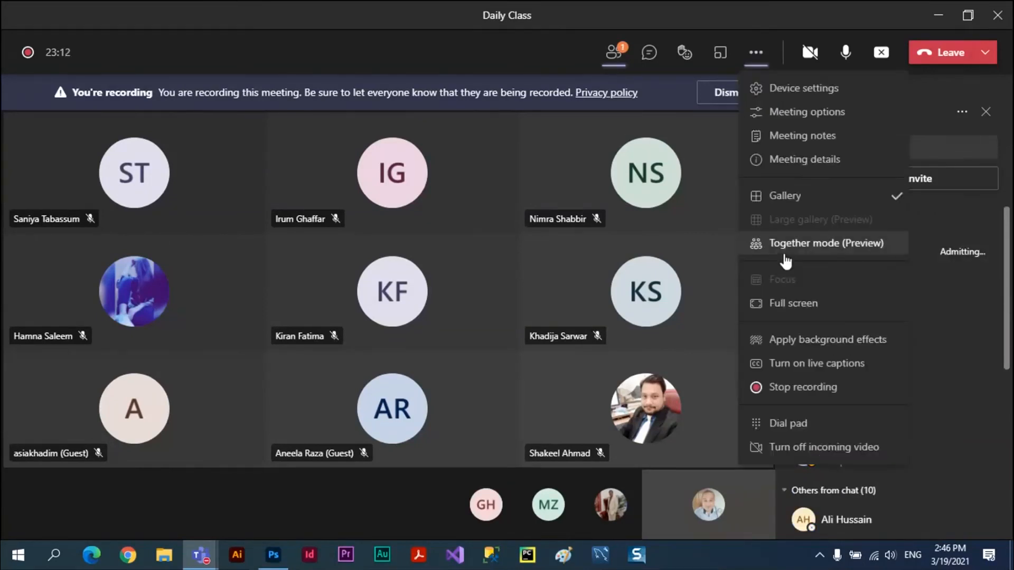
left_click(801, 386)
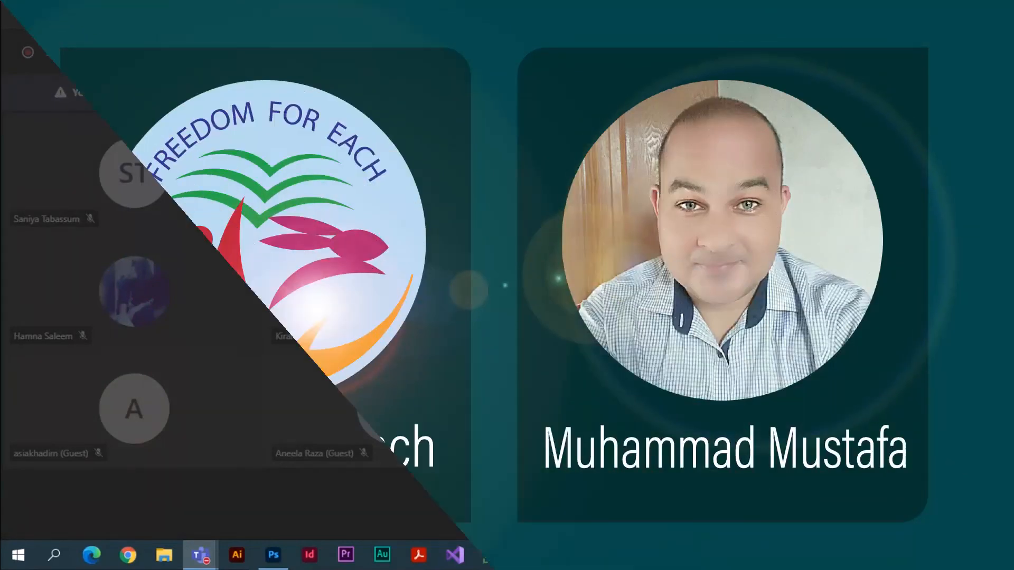